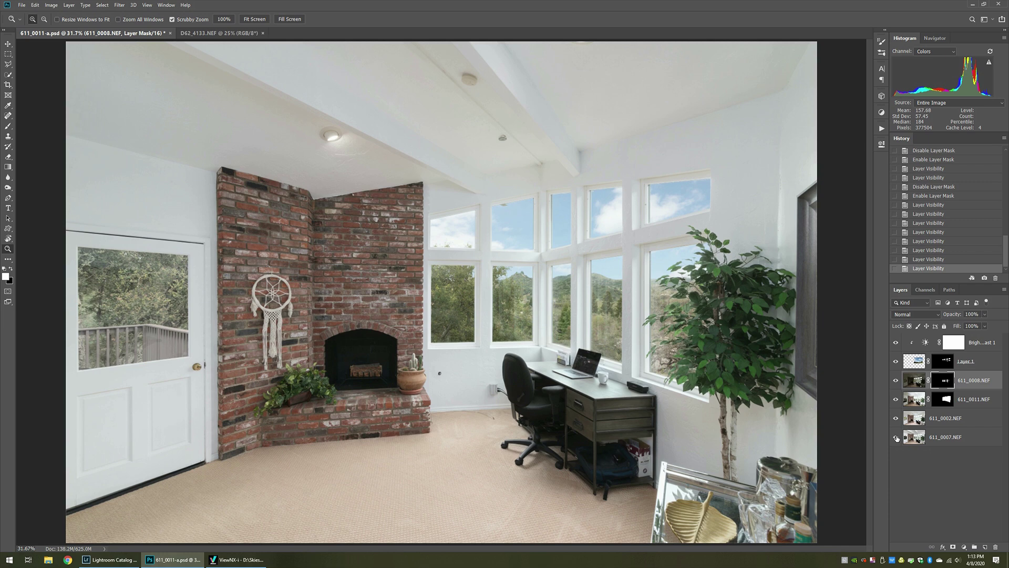
Step: Leave only the 611_0007.NEF and 611_0002.NEF layers visible, with 611_0002.NEF as the selected layer
key(alt)
alt+click(895, 438)
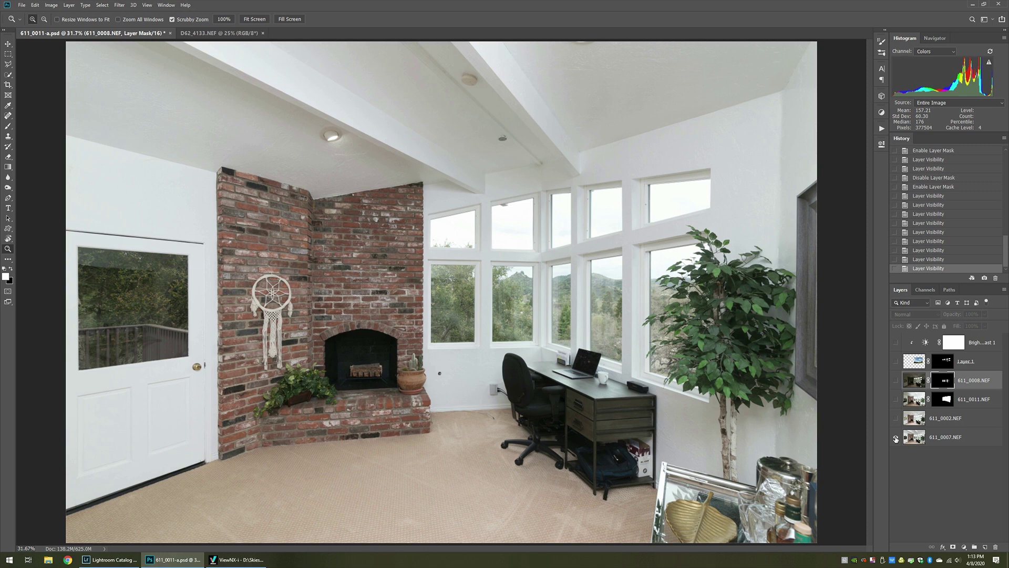
click(896, 418)
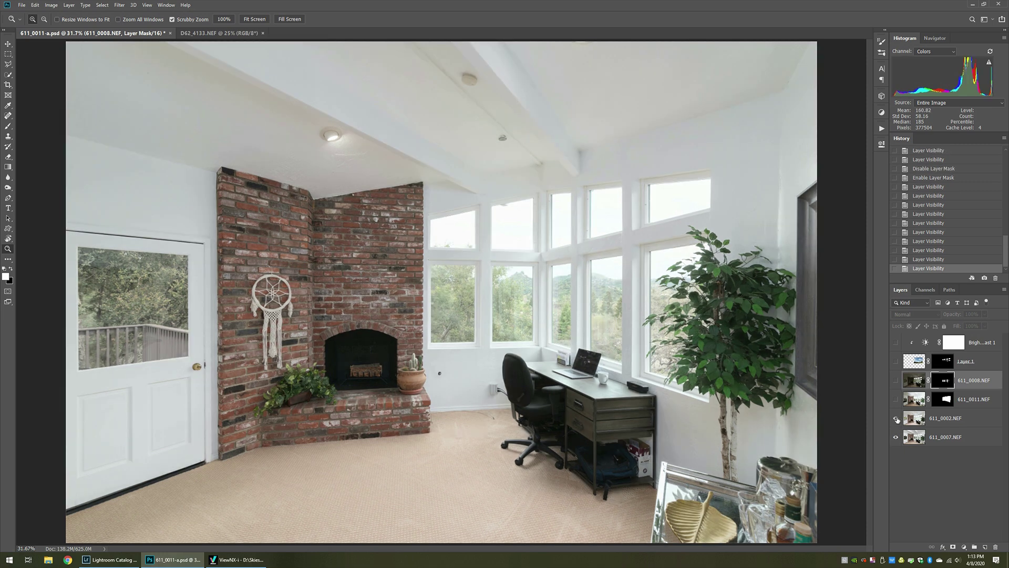
click(911, 420)
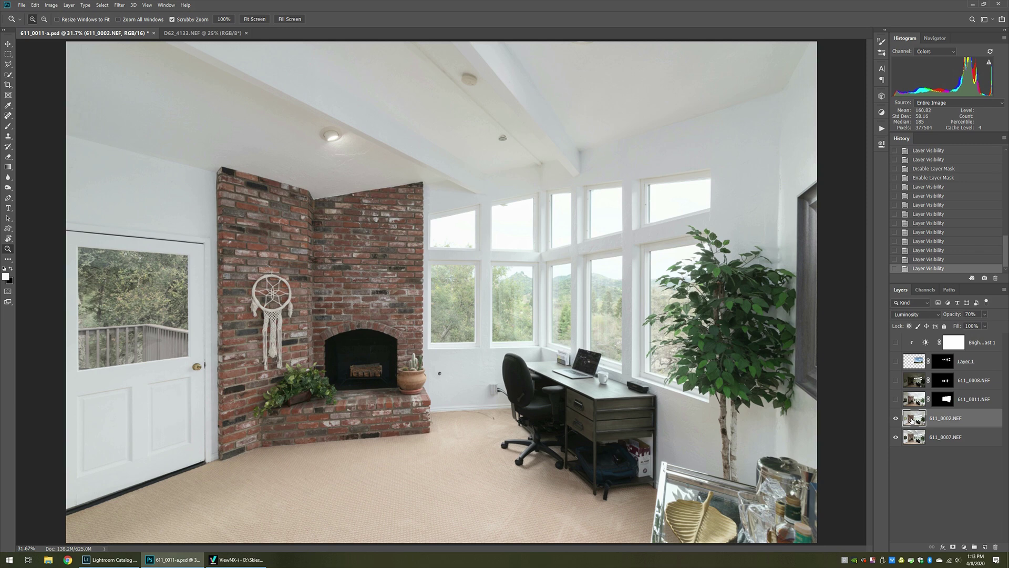
Step: Try the 611_0002.NEF layer at 100% opacity with the Normal blend mode
key(v)
key(0)
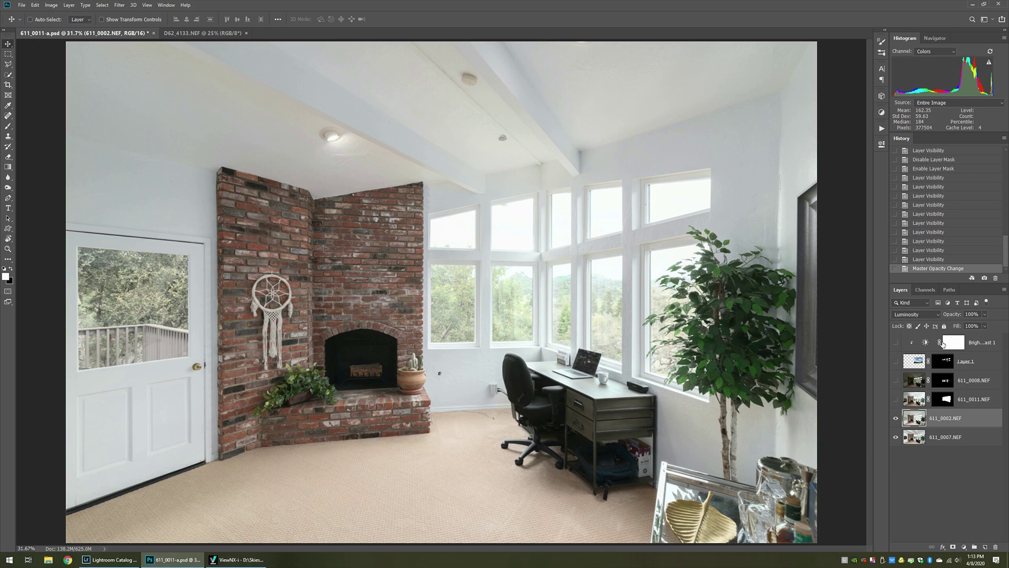
click(928, 314)
click(925, 320)
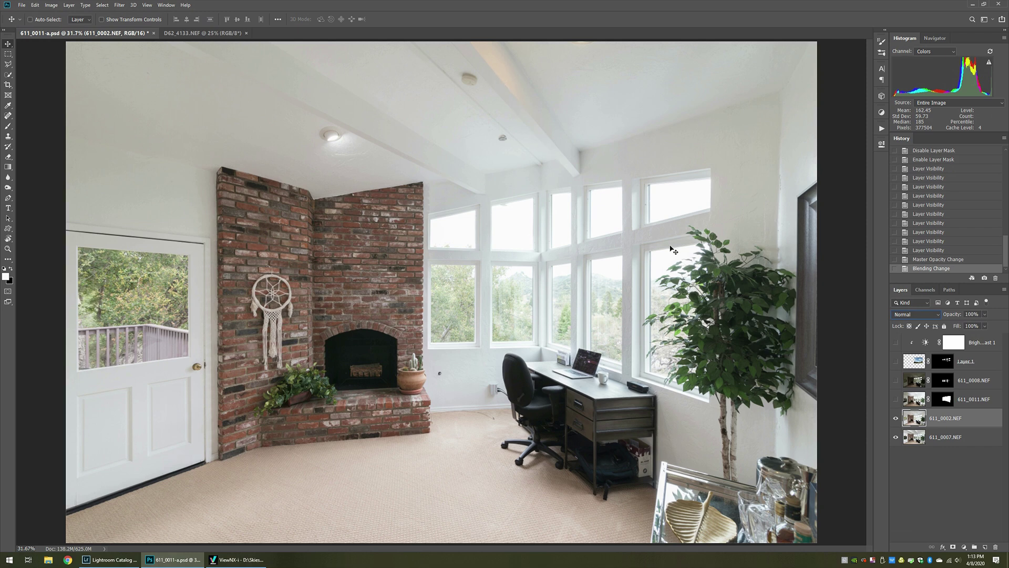
Step: Blend the 611_0002.NEF layer in Luminosity mode, trying 50% and 60% opacity before settling on 70%
click(925, 315)
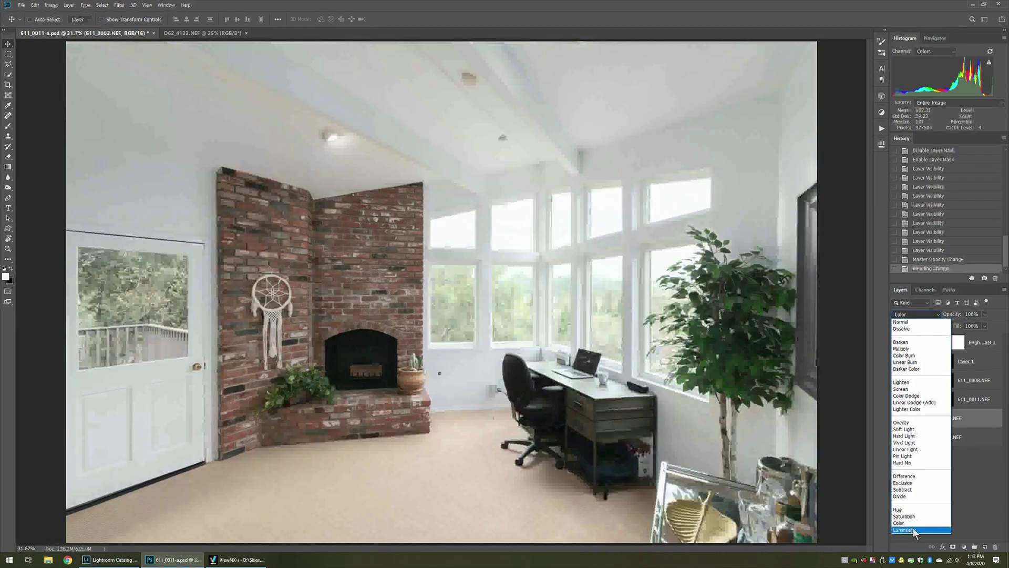
click(913, 528)
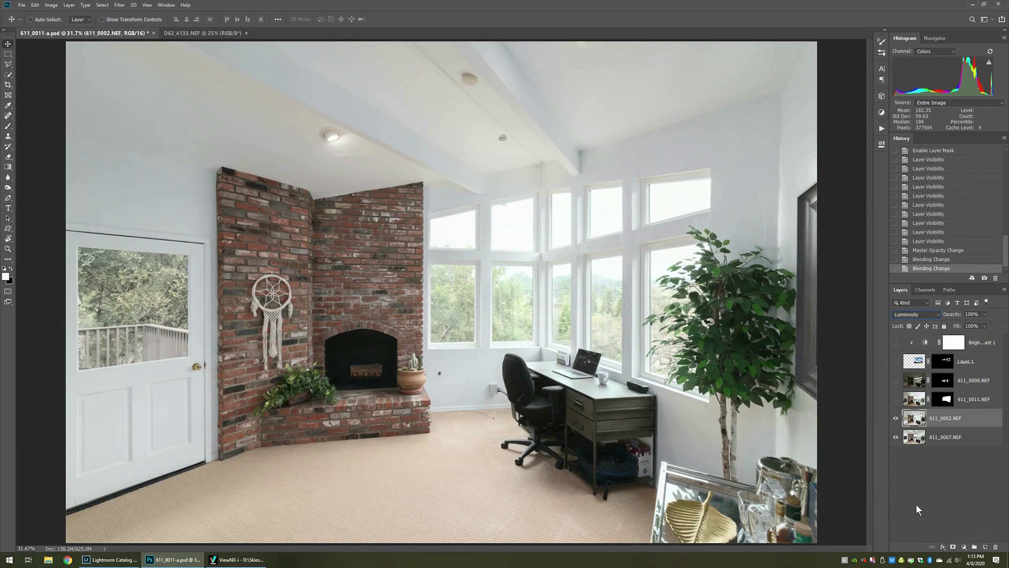
key(5)
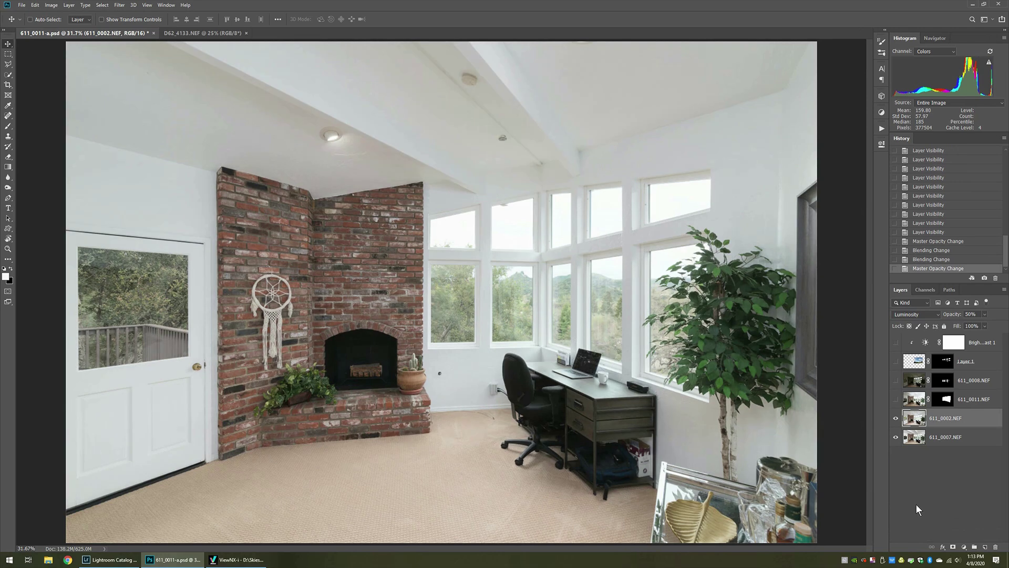
key(6)
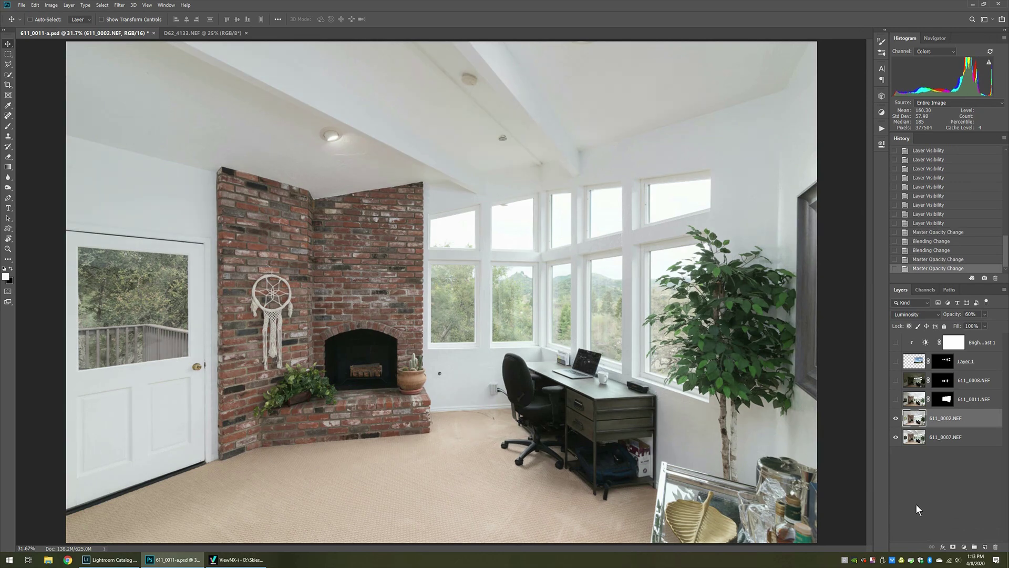
key(7)
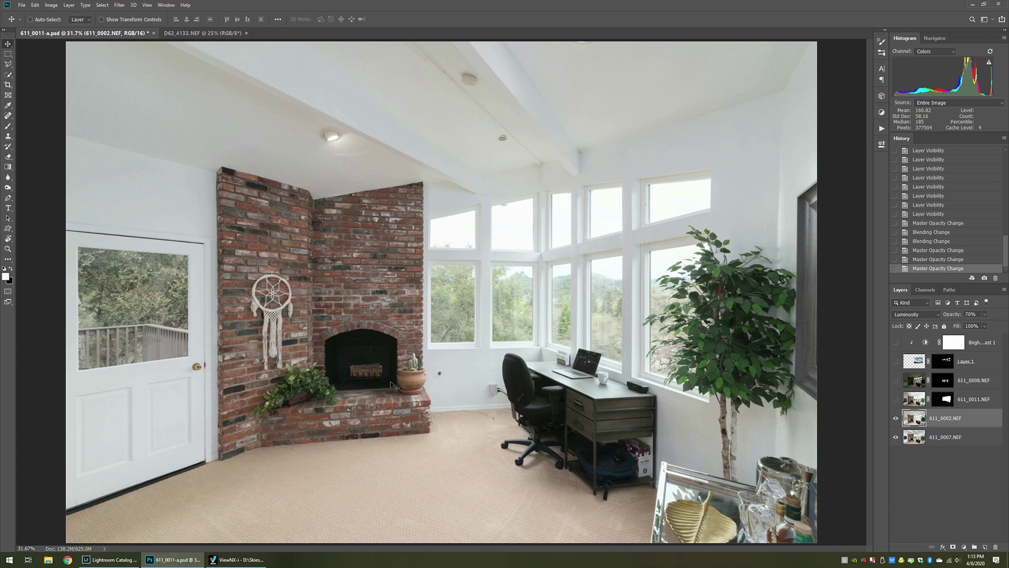
Step: Show the 611_0011.NEF window layer with its mask disabled and its blend mode set to Normal
click(897, 402)
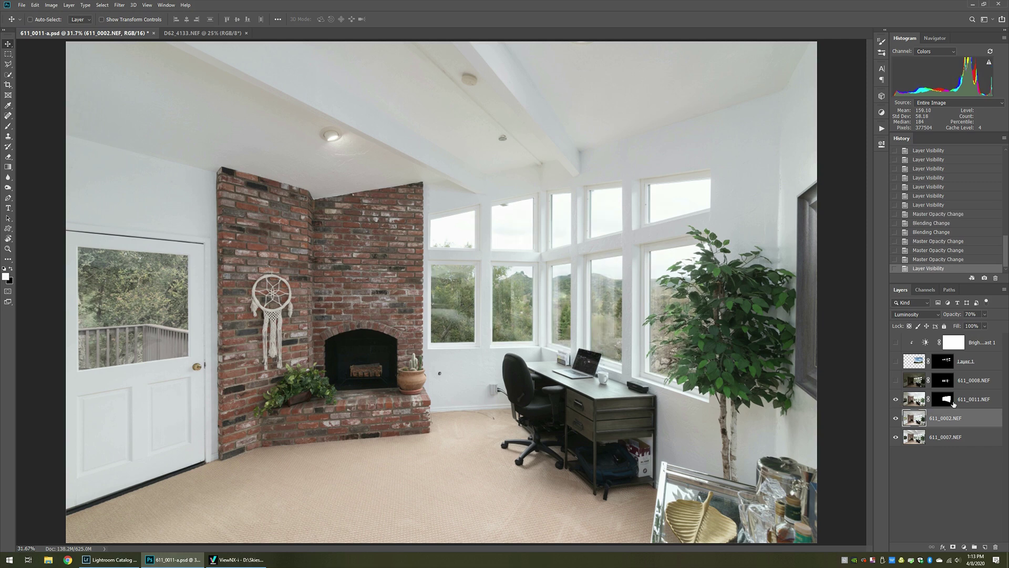
shift+click(944, 401)
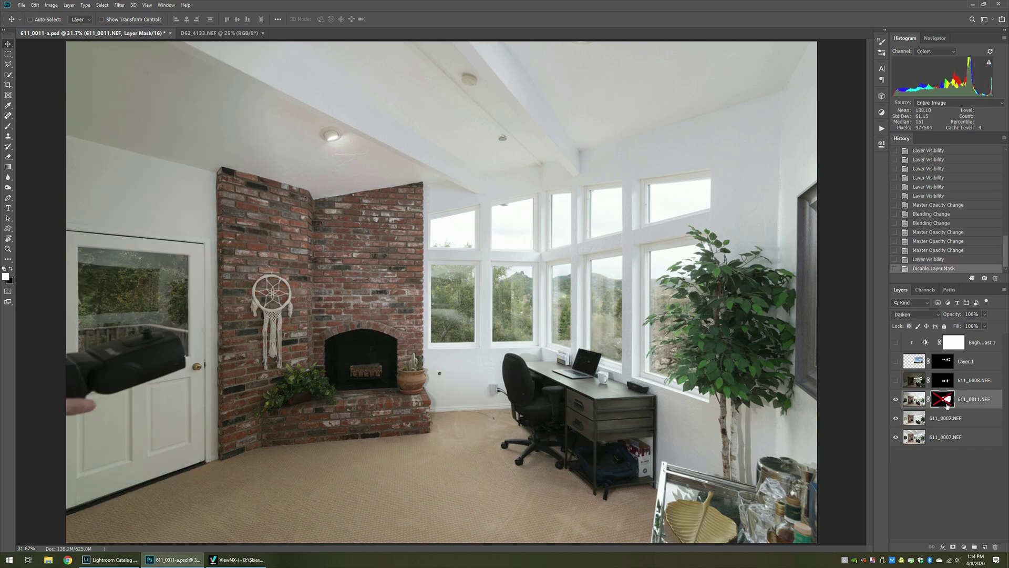
click(921, 313)
click(918, 323)
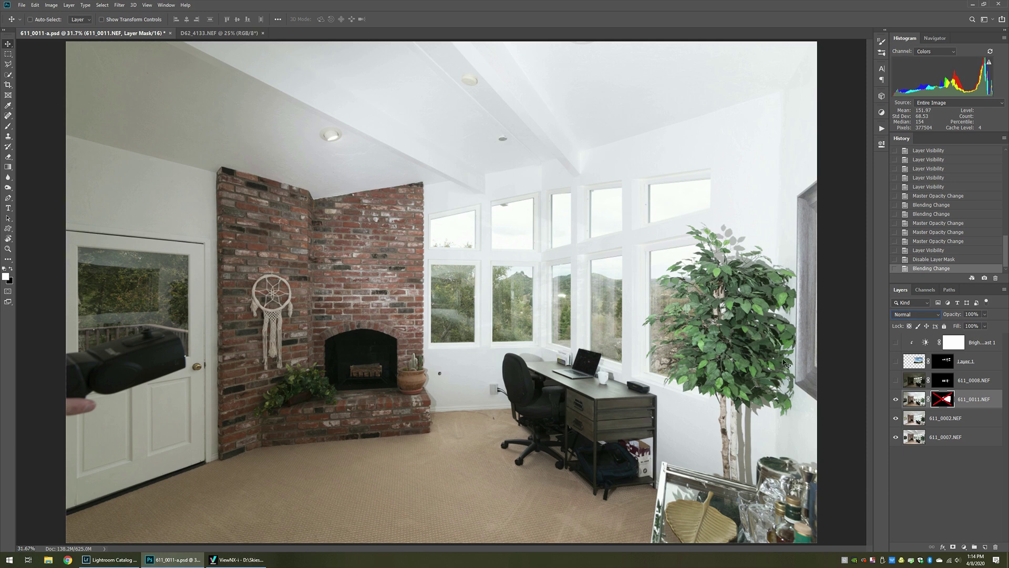
Step: Re-enable the 611_0011.NEF layer's mask and set the layer's blend mode to Darken
shift+click(945, 402)
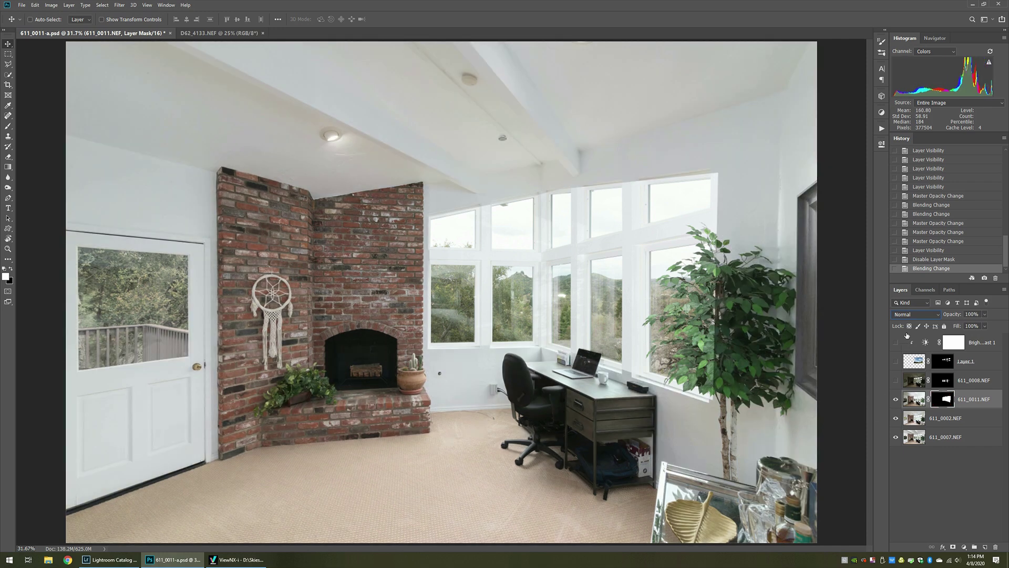
click(906, 316)
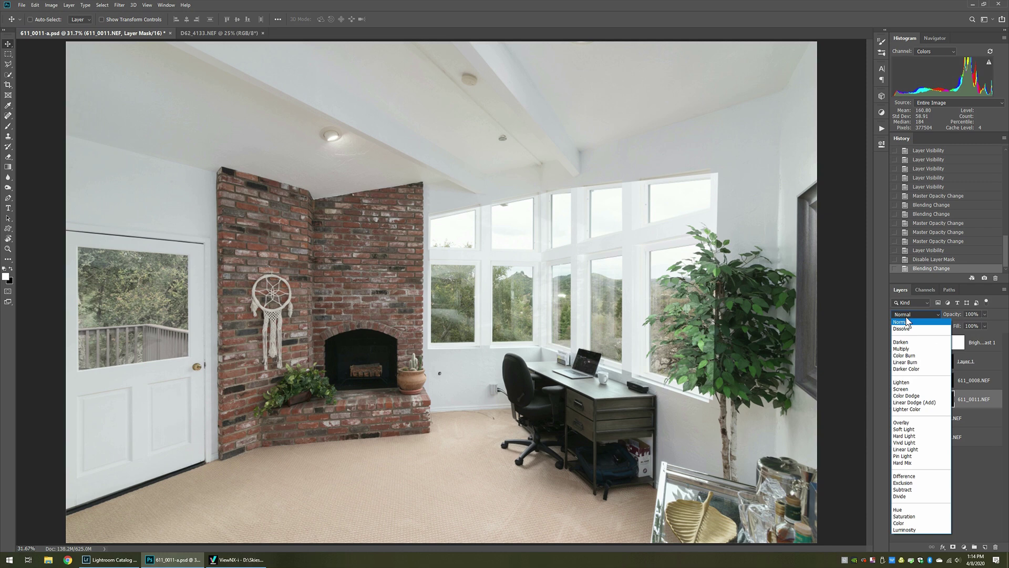
click(906, 342)
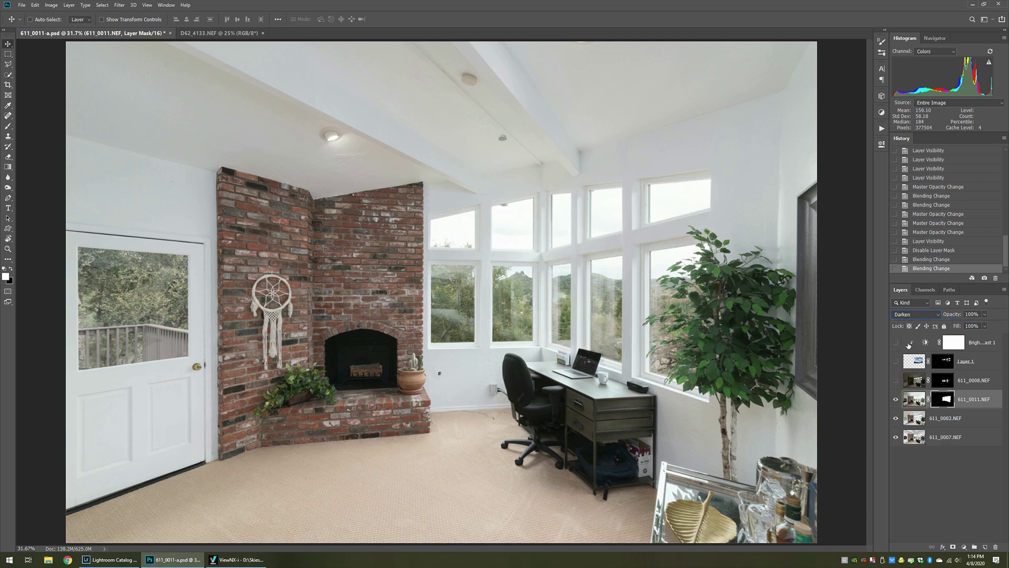
Step: Show the 611_0008.NEF layer and disable its mask to inspect the dark window exposure up close
key(z)
drag(555, 305, 575, 303)
click(575, 303)
key(alt+v)
key(s)
drag(576, 301, 553, 300)
click(895, 380)
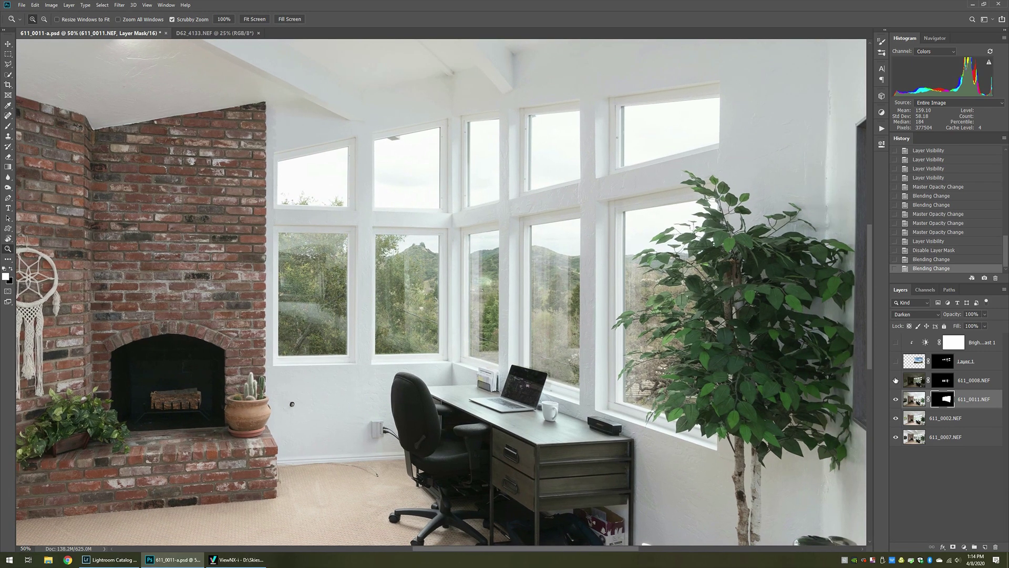
click(943, 381)
shift+click(944, 382)
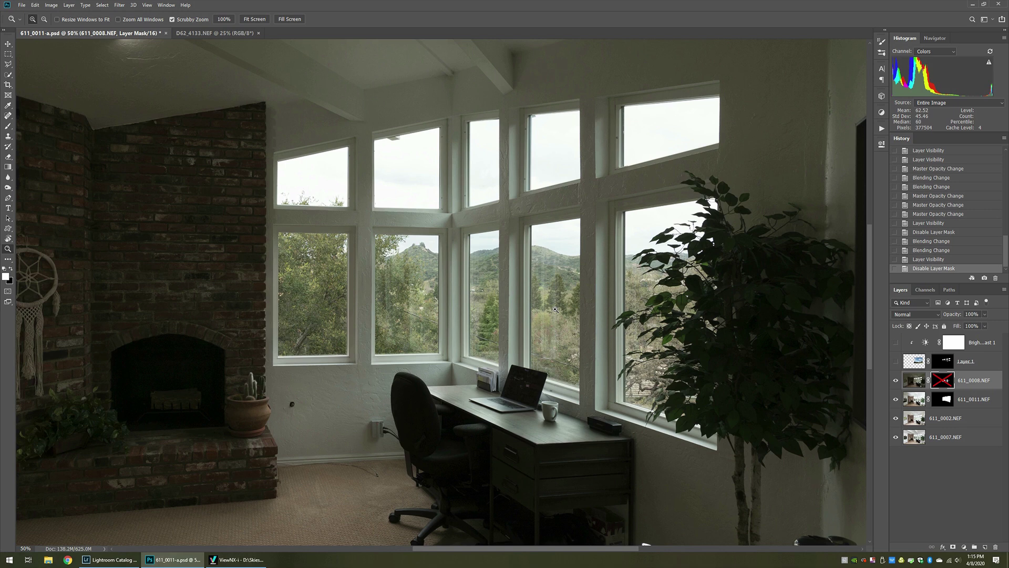
Step: Compare the window views with the 611_0008.NEF layer off and on, and re-enable its layer mask
click(896, 380)
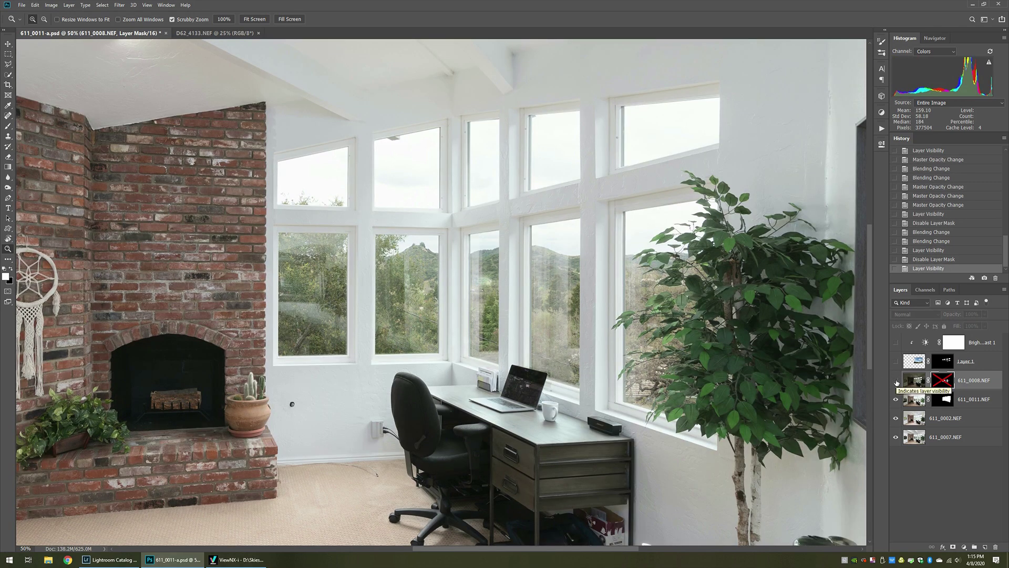
click(896, 381)
shift+click(945, 382)
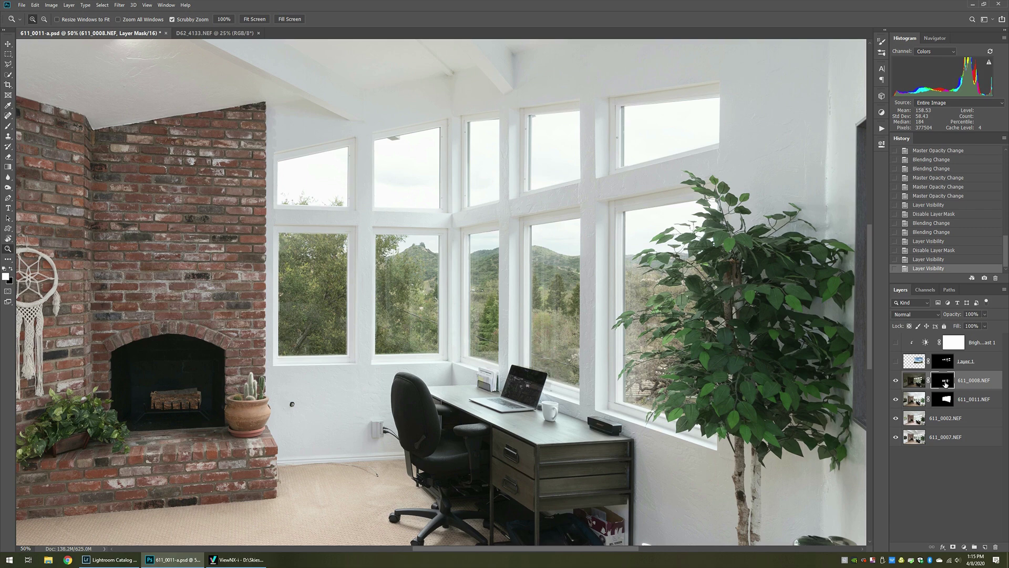
Step: Preview the existing sky replacement on Layer 1 and its brightness adjustment, leaving both layers hidden
click(895, 362)
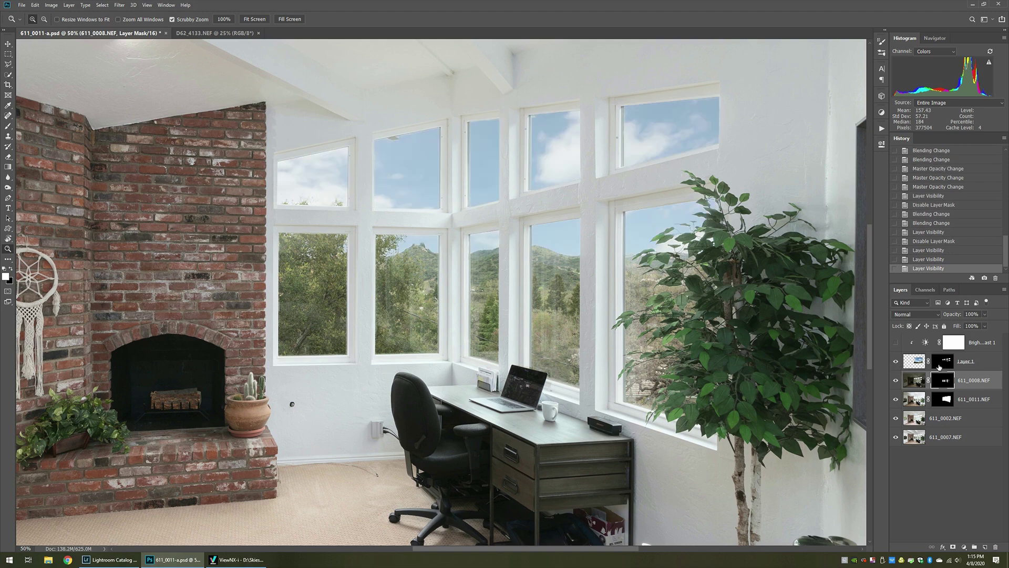
click(896, 342)
click(896, 343)
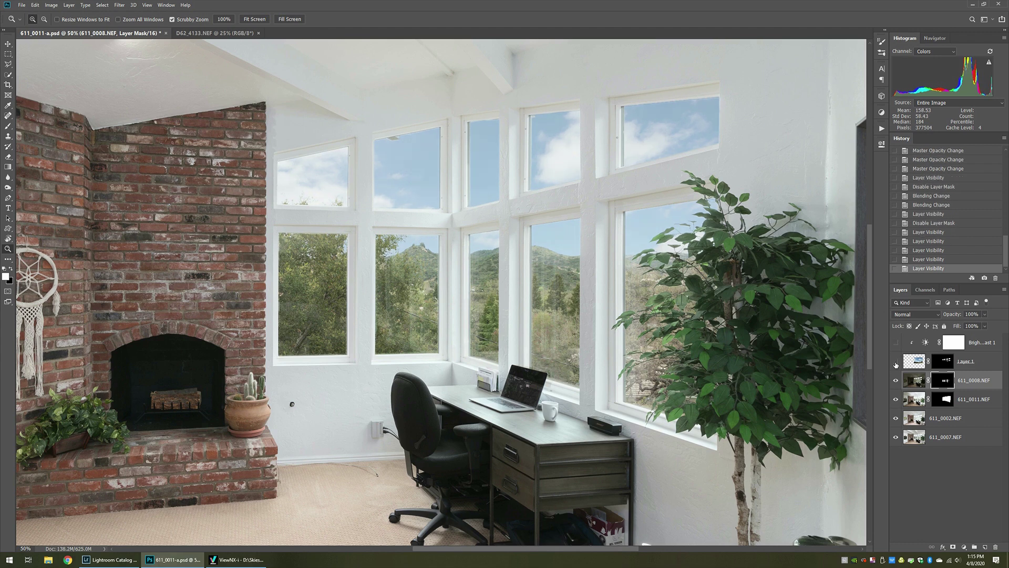
click(896, 362)
key(ctrl+0)
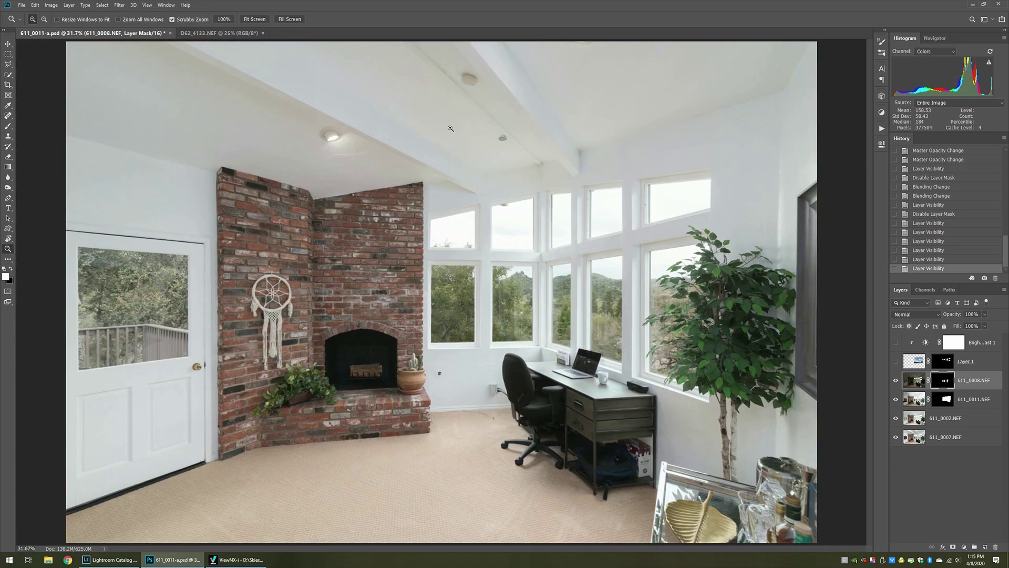
Step: Copy the entire D62_4133.NEF sky photo into 611_0011-a.psd as a new layer above 611_0008.NEF and set its opacity to 50%
click(217, 34)
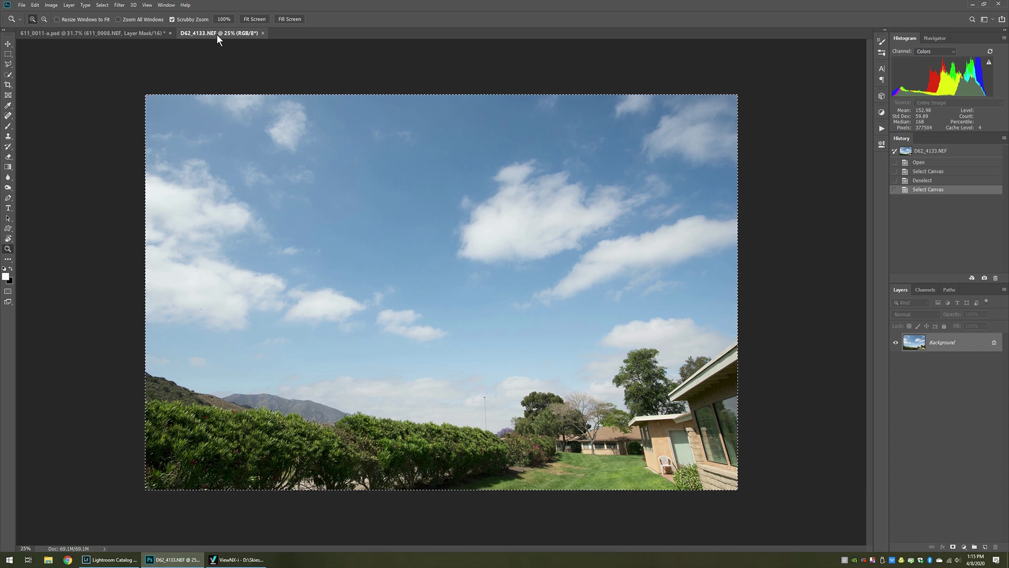
key(ctrl+a)
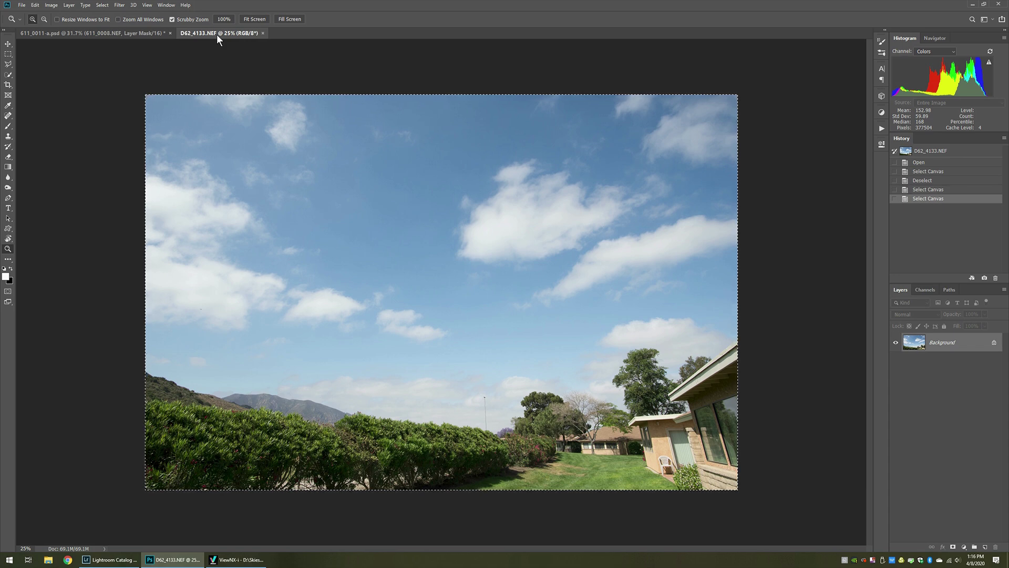
click(111, 33)
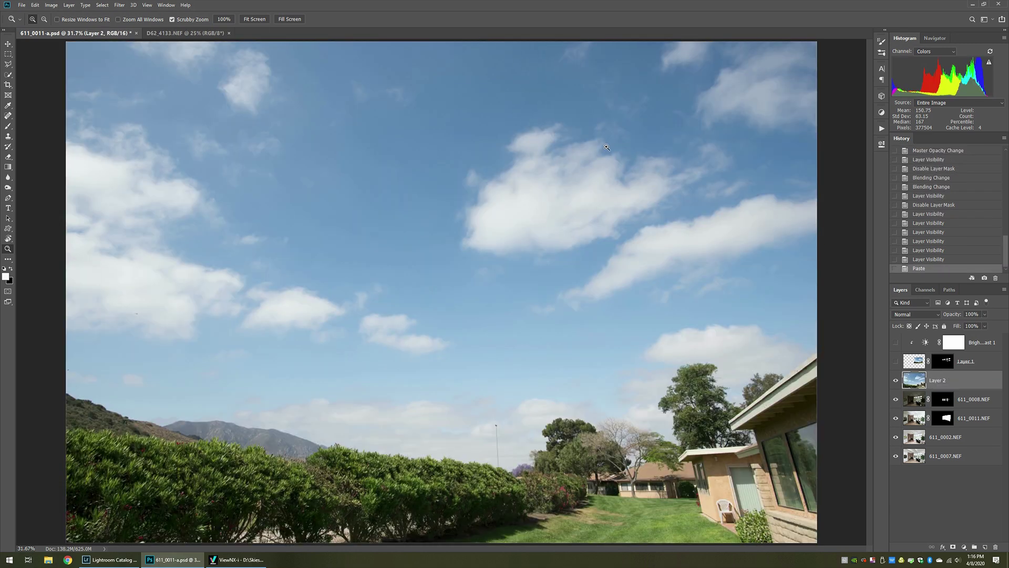
key(v)
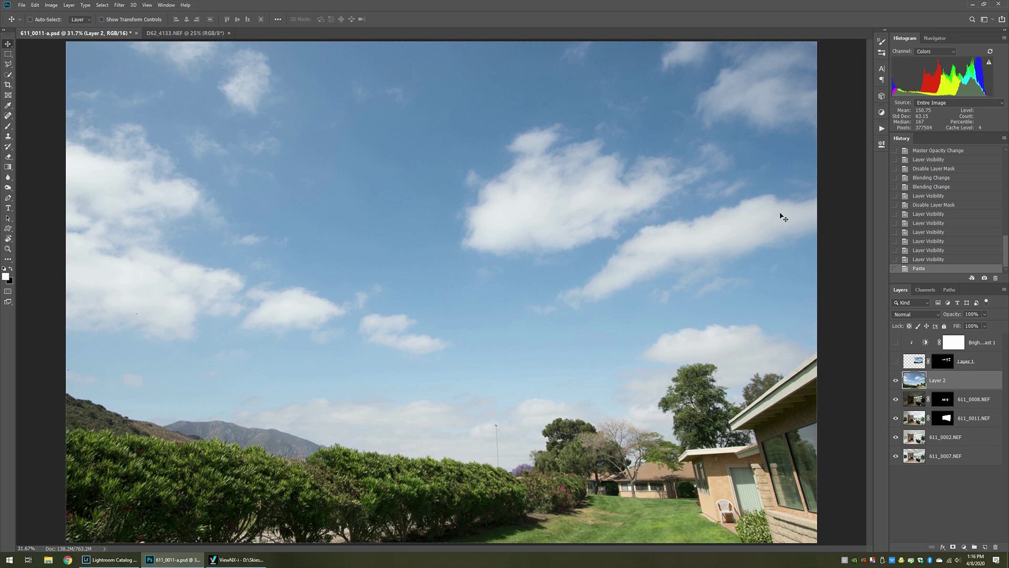
key(5)
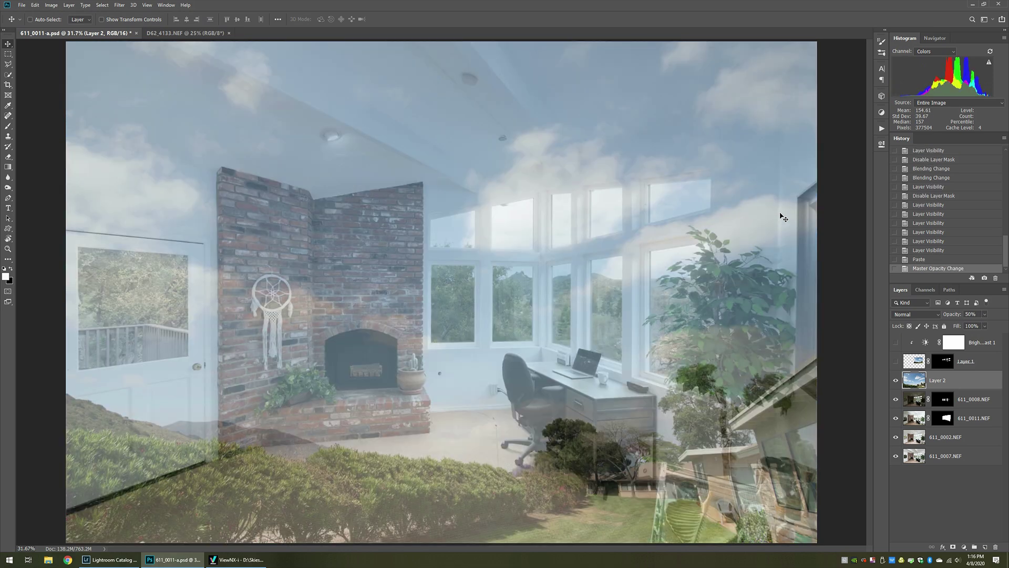
Step: Scale the pasted sky layer to 43.97% with Free Transform and position its clouds over the room's windows
key(ctrl+minus)
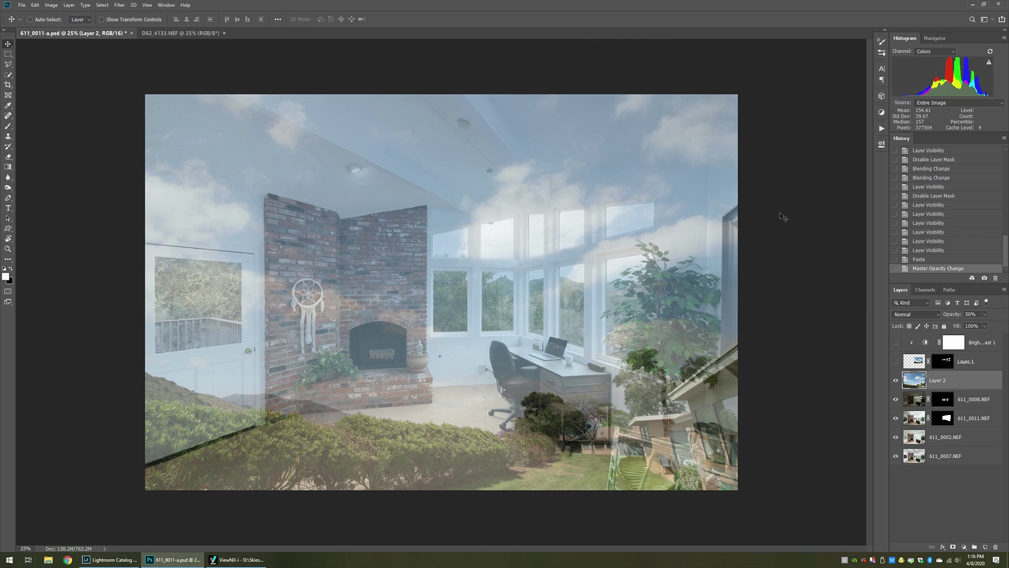
key(ctrl+t)
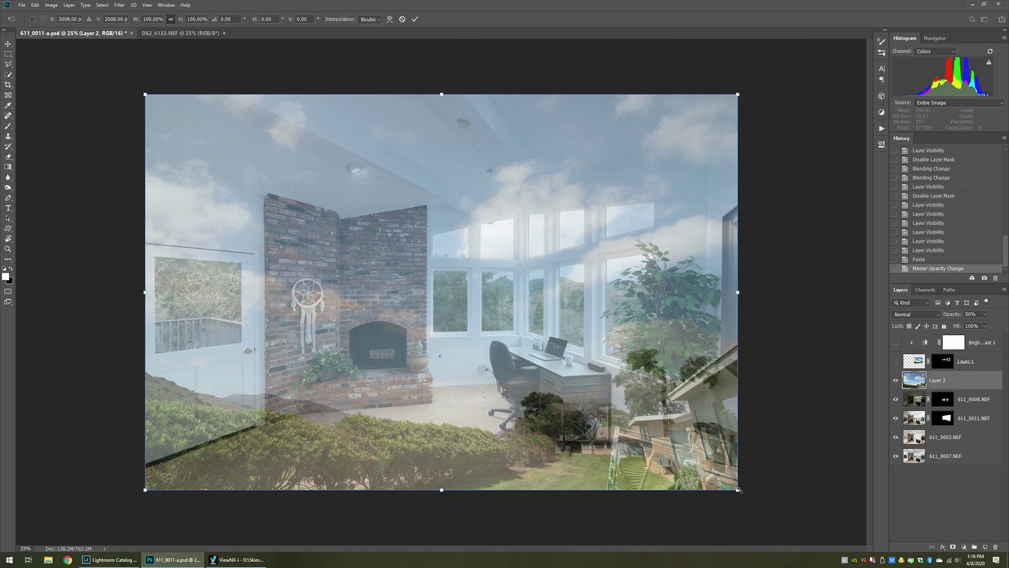
drag(739, 489, 392, 260)
drag(316, 200, 599, 301)
drag(675, 359, 618, 314)
key(ctrl+plus)
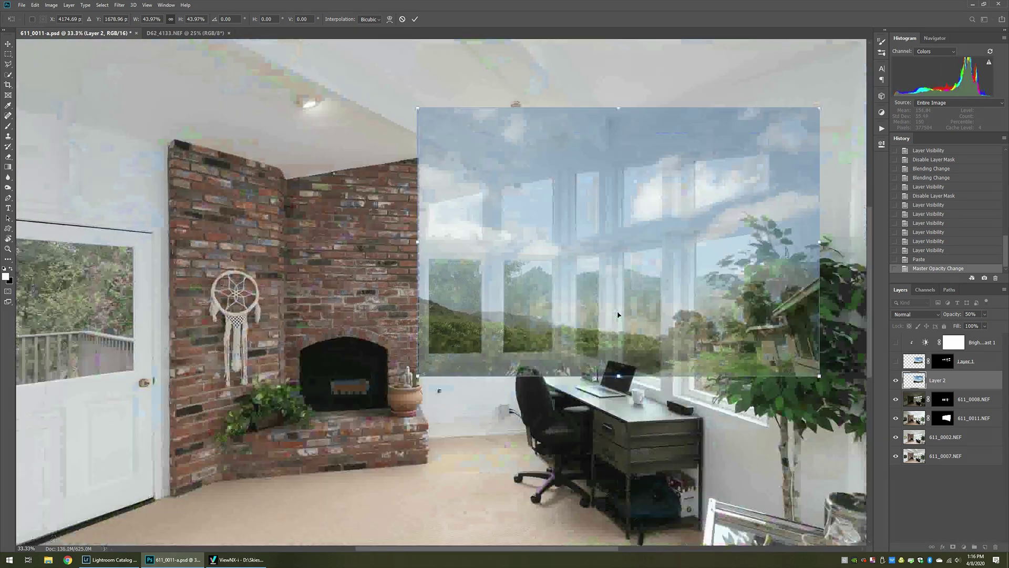
key(ctrl+plus)
drag(744, 190, 658, 194)
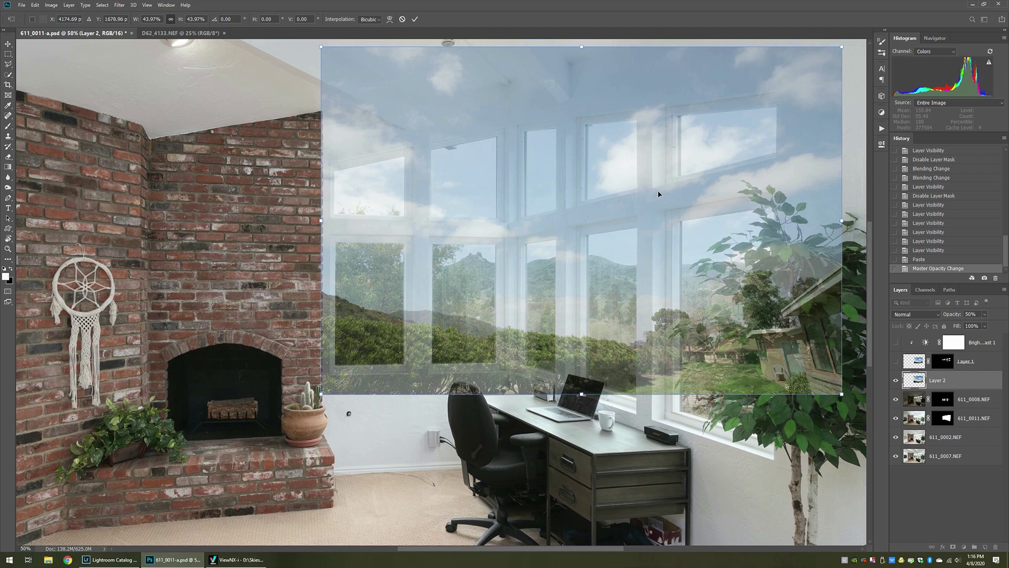
drag(658, 194, 654, 192)
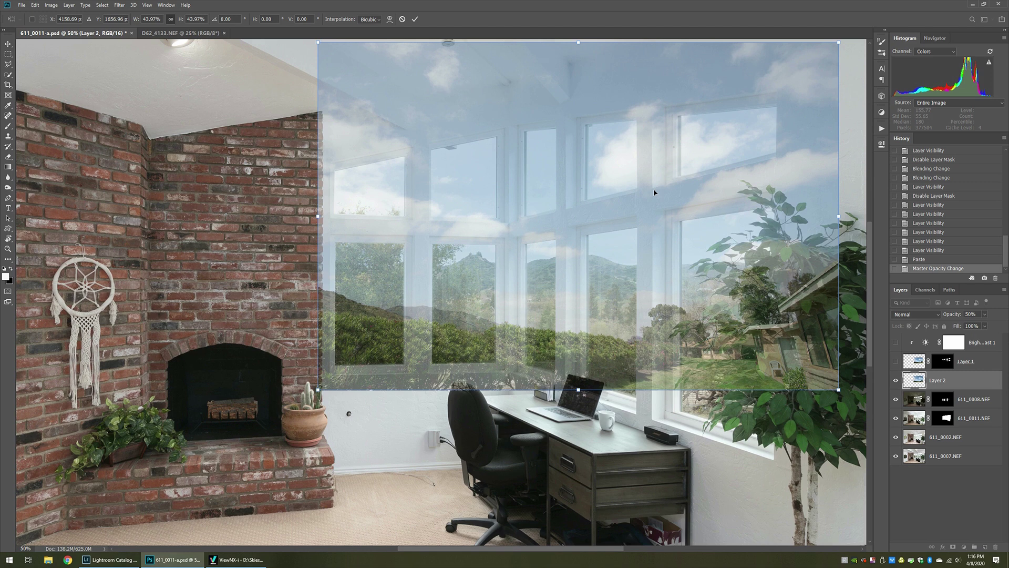
key(Return)
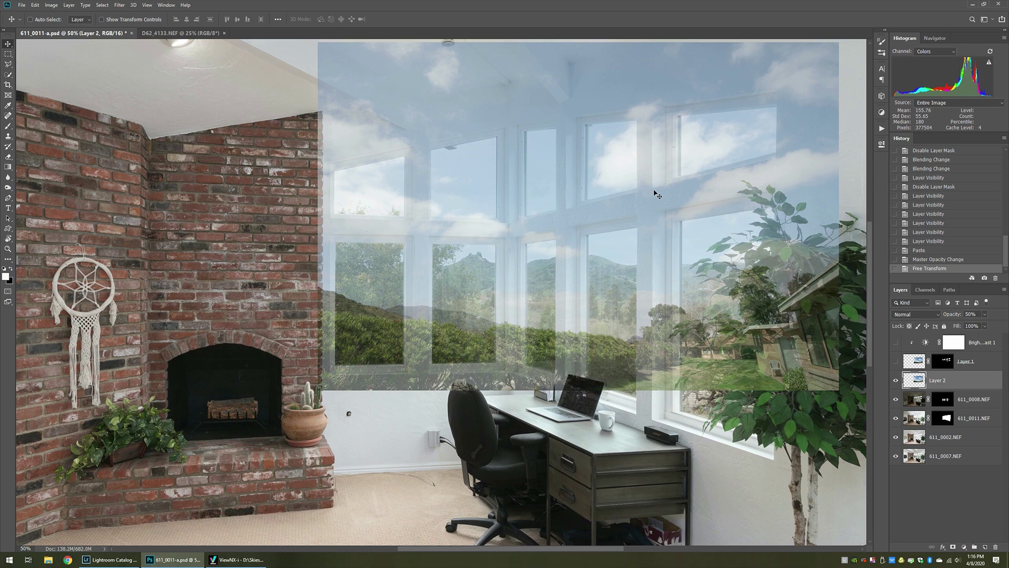
Step: Add a layer mask that hides all of the sky layer
key(alt+l)
key(m)
key(h)
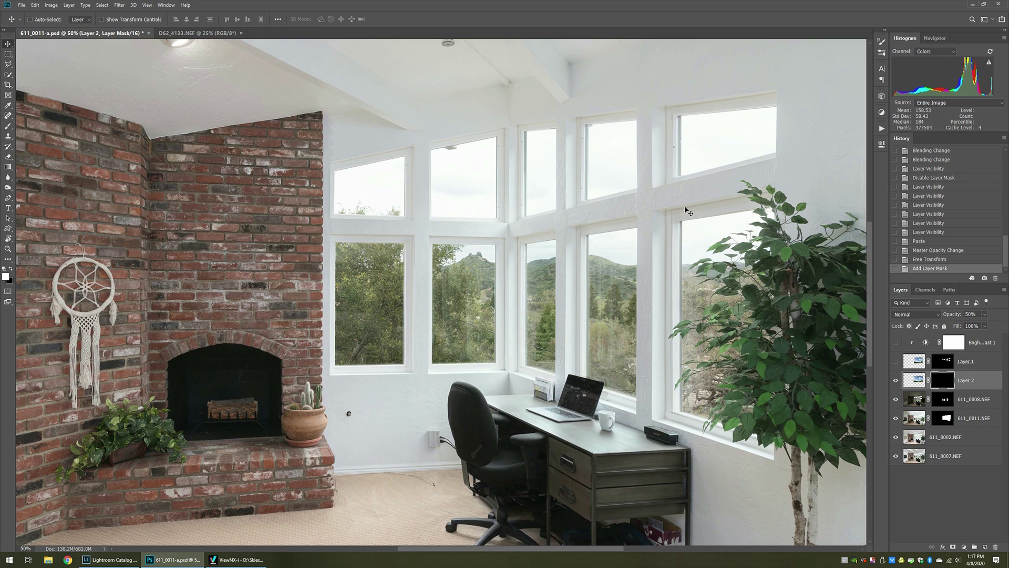
Step: Select the upper part of the lower window row with the Polygonal Lasso, from the frame tops to below the horizon, including the plant's top
key(l)
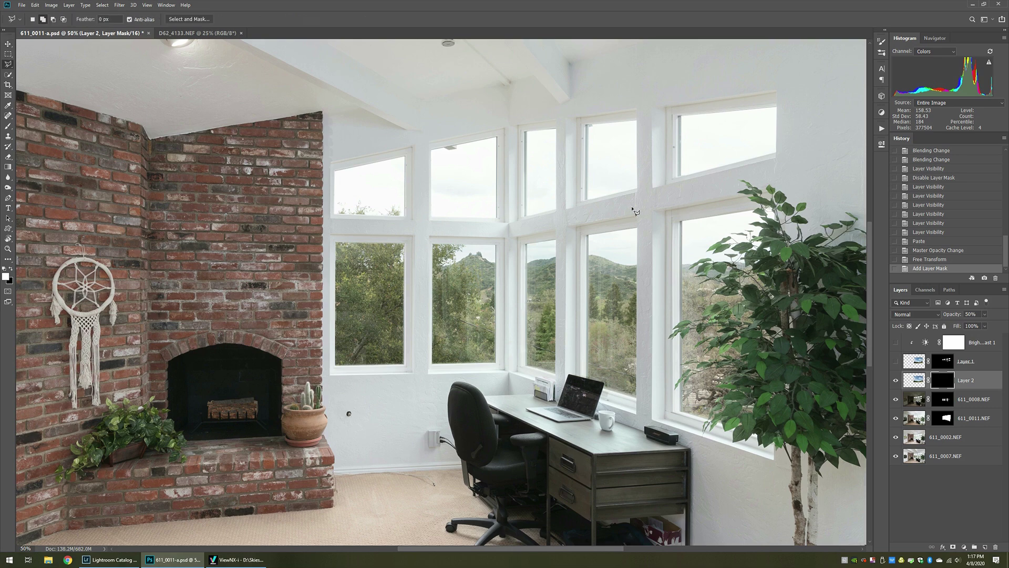
click(335, 240)
click(332, 265)
click(495, 286)
click(536, 277)
click(599, 274)
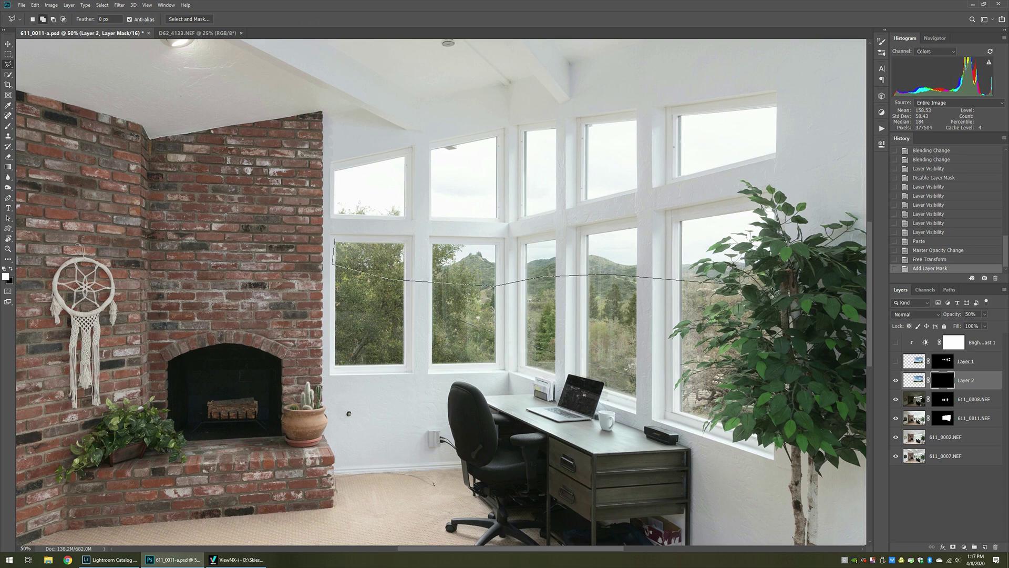
click(808, 290)
click(792, 189)
click(670, 219)
click(630, 221)
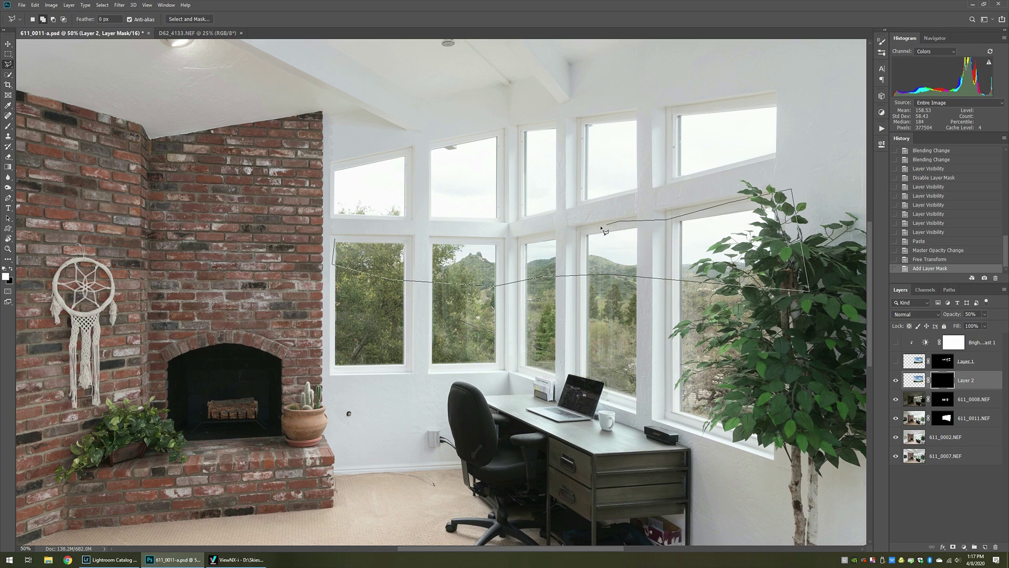
click(506, 239)
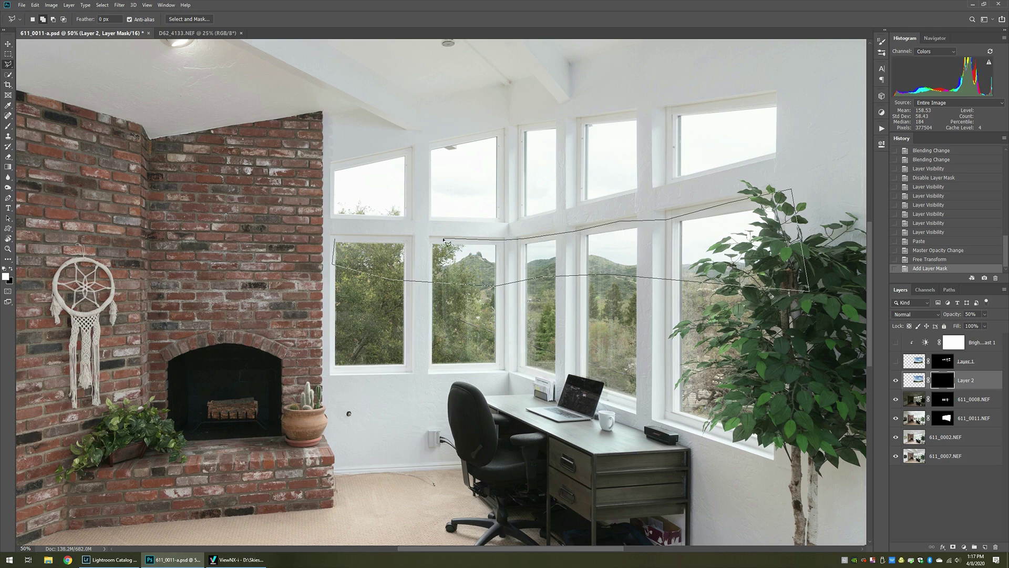
double_click(348, 239)
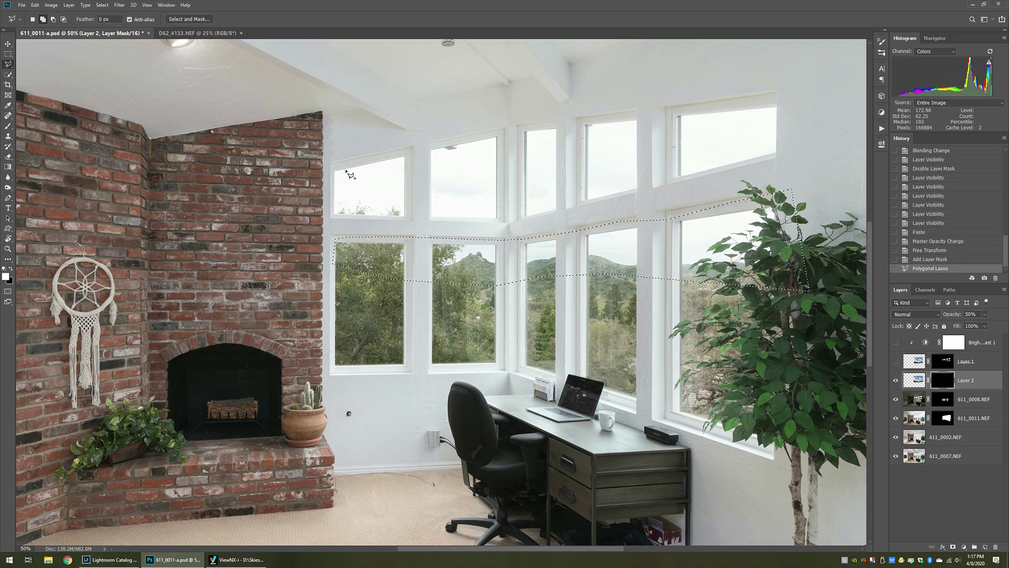
Step: Add the whole upper row of windows to the selection with a Polygonal Lasso outline around their outer frames
click(44, 20)
click(333, 168)
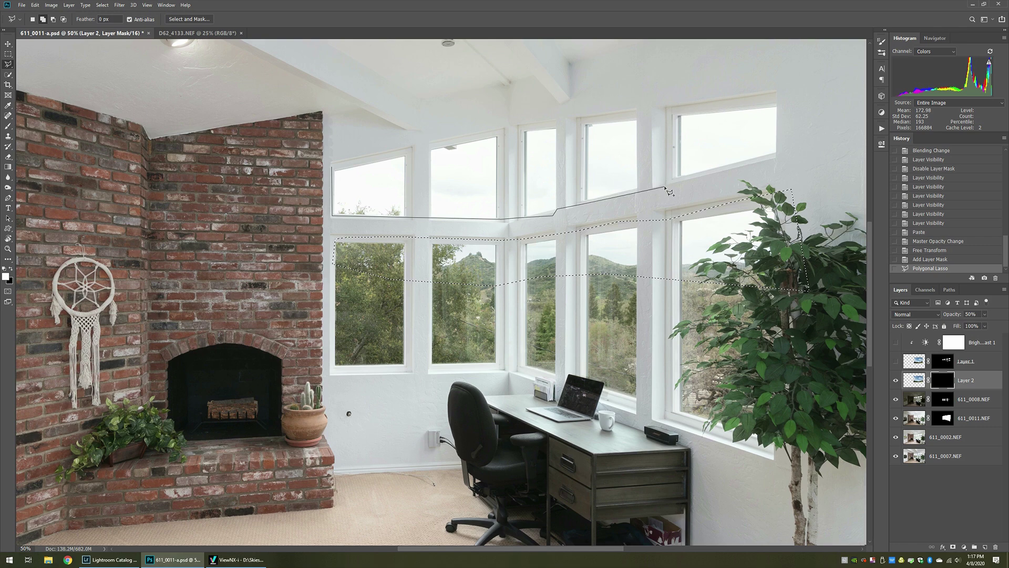
click(779, 155)
click(782, 102)
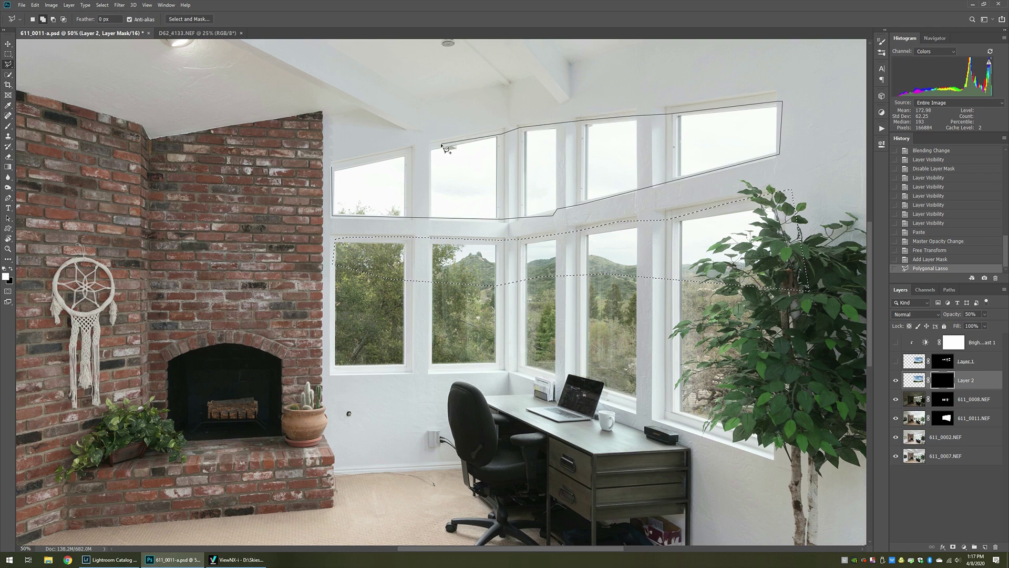
click(335, 168)
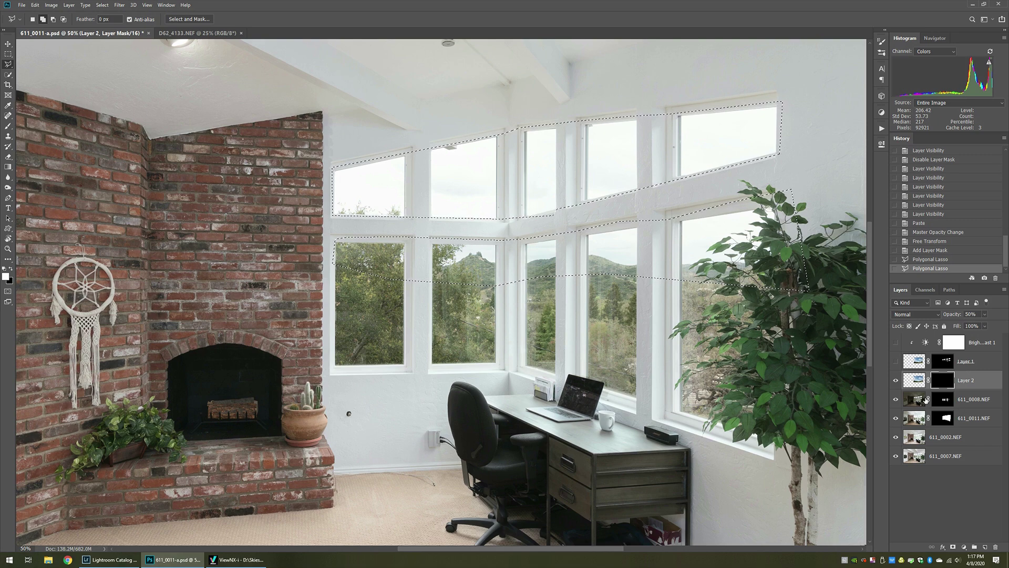
Step: Disable the 611_0008.NEF layer mask and narrow the selection to that layer's bright window sky using Color Range with fuzziness 34
click(918, 401)
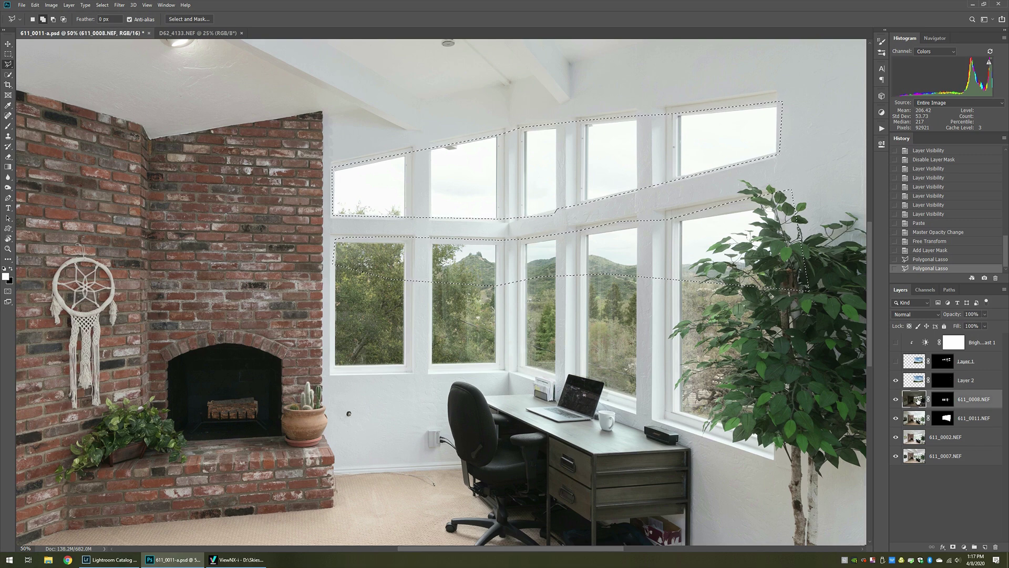
shift+click(946, 401)
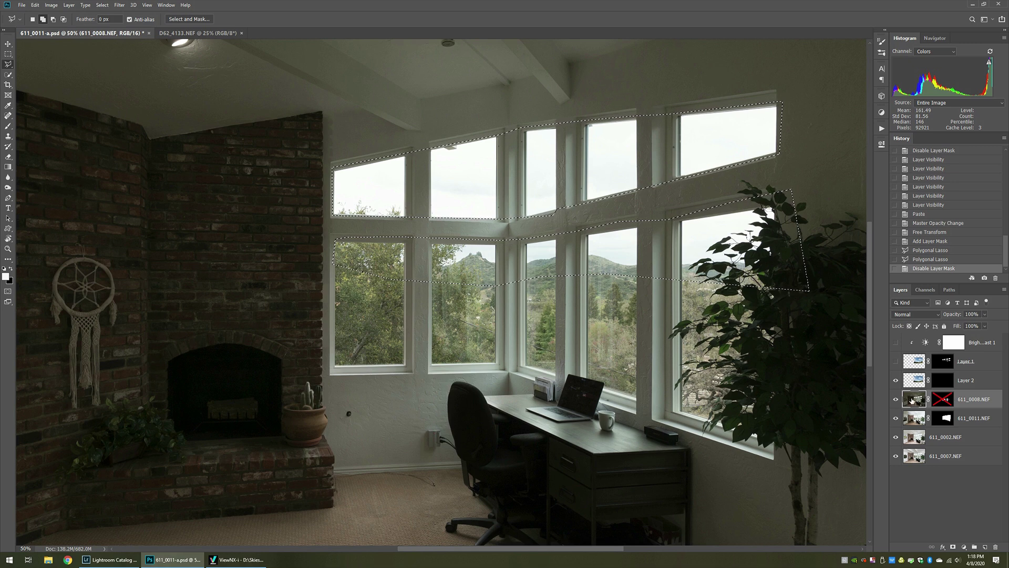
key(alt+s)
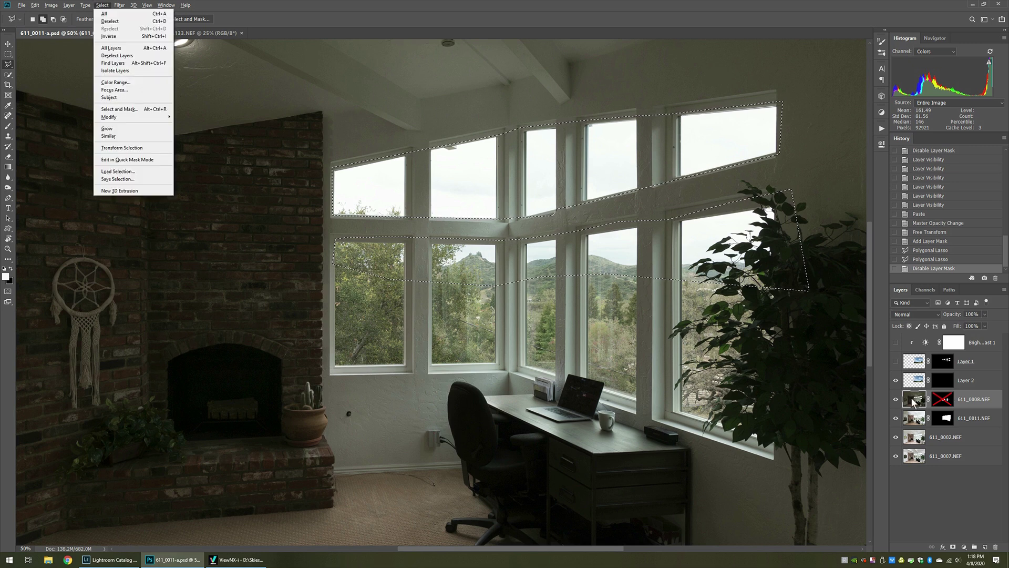
click(131, 82)
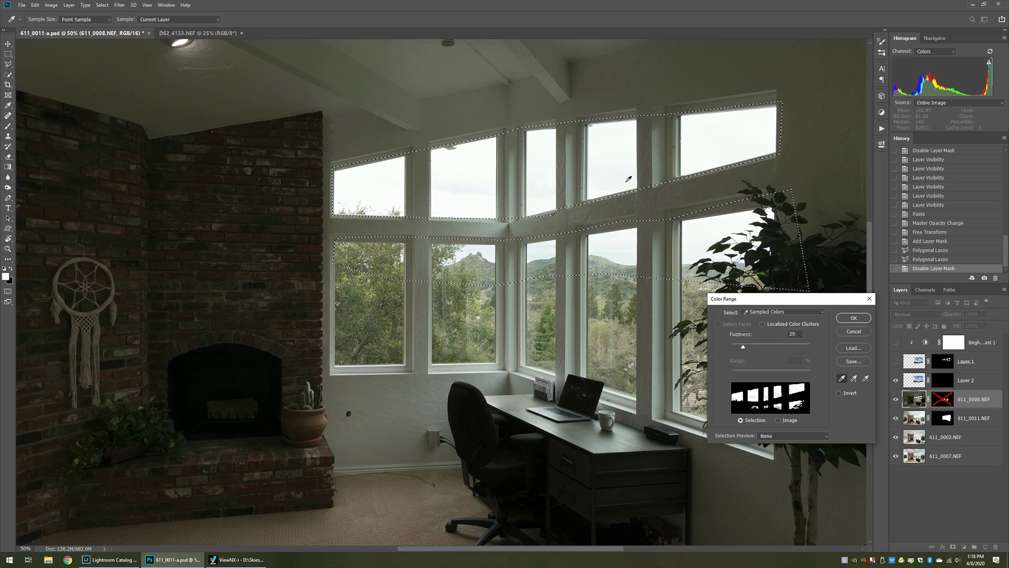
click(853, 378)
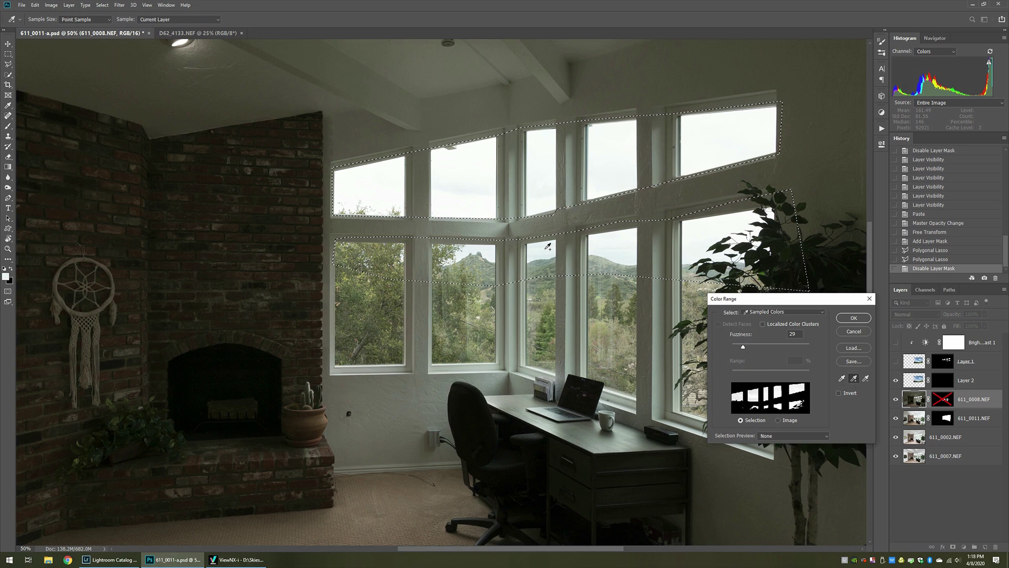
click(381, 177)
click(749, 343)
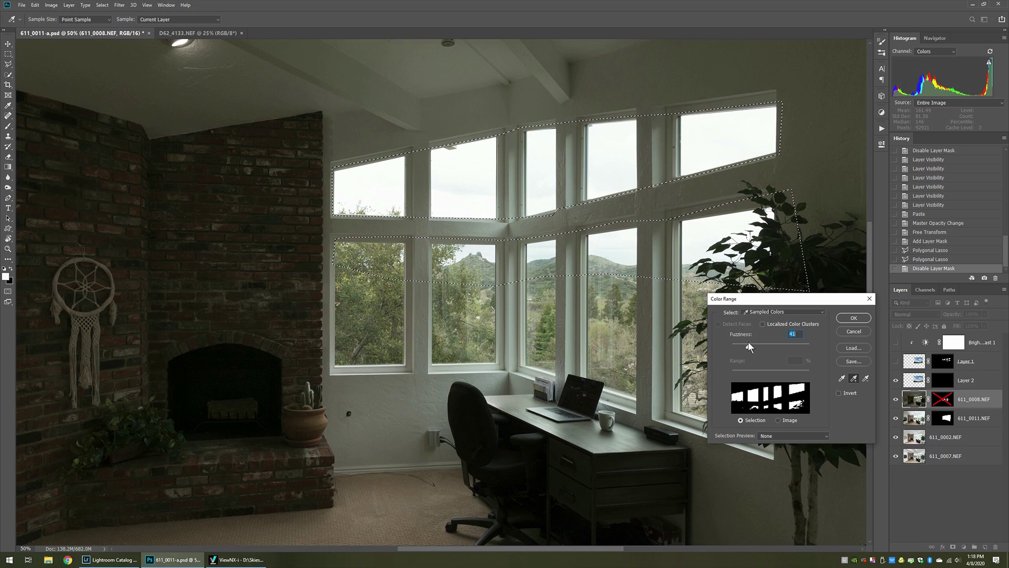
mouse_move(749, 345)
mouse_down()
mouse_move(776, 346)
mouse_move(745, 347)
mouse_up()
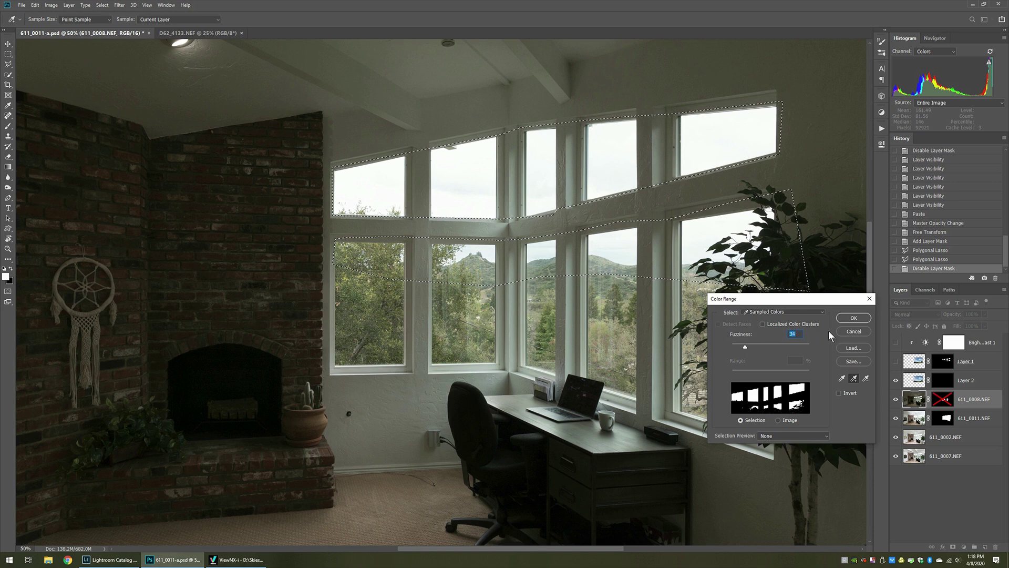
click(851, 318)
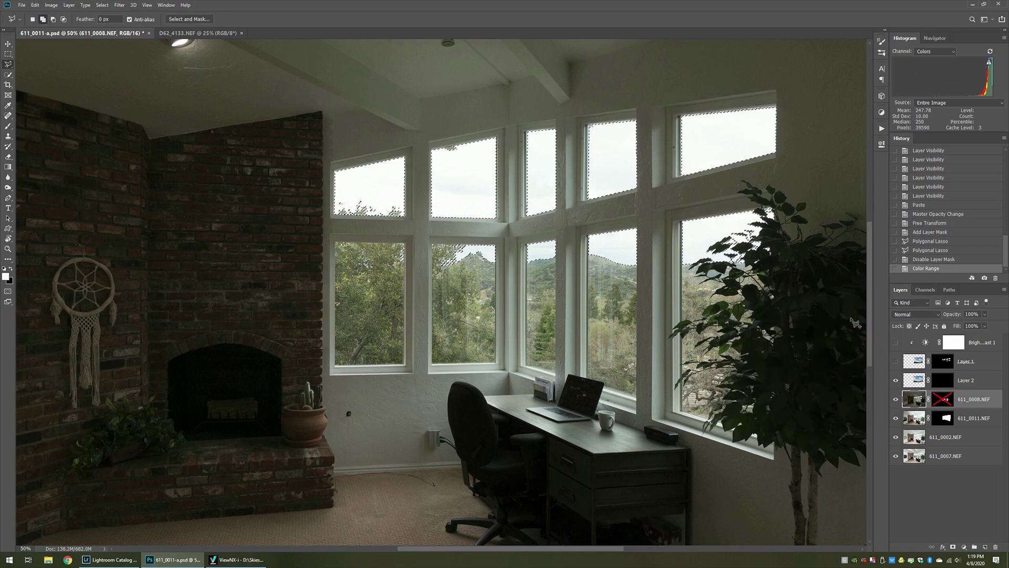
Step: Re-enable the 611_0008.NEF mask, clear the selected sky areas to white on the Layer 2 mask, and deselect
click(944, 401)
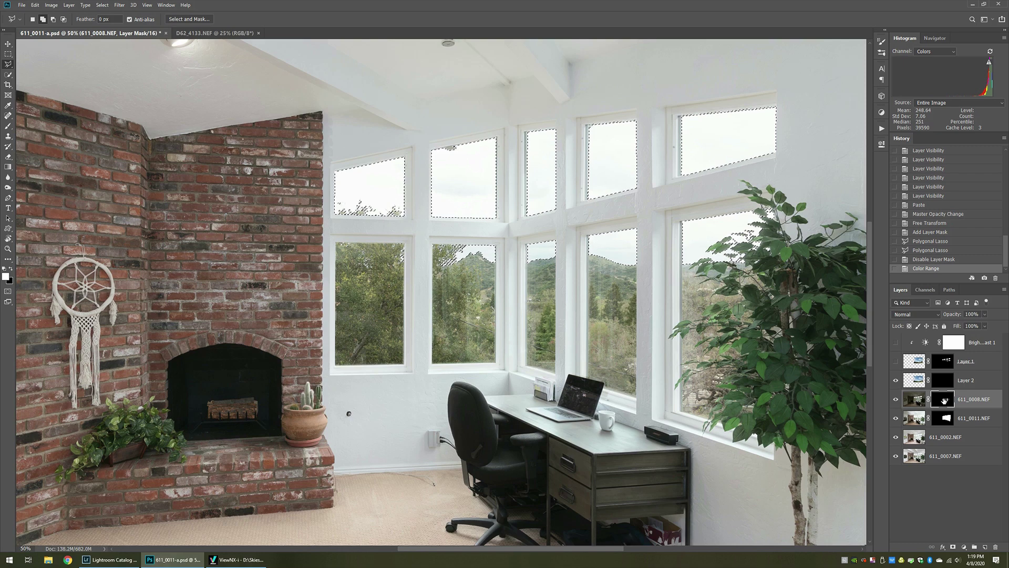
click(942, 380)
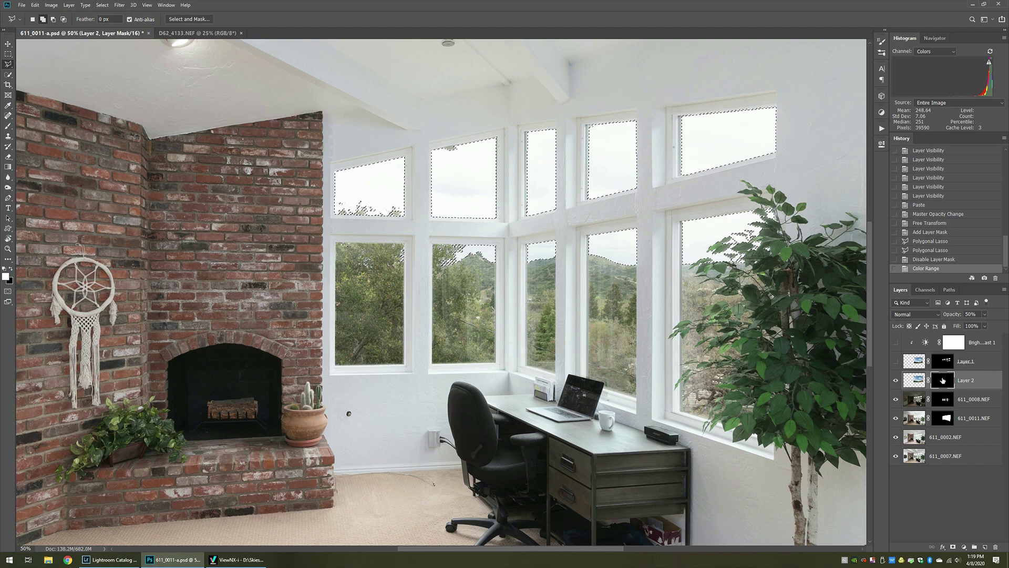
key(x)
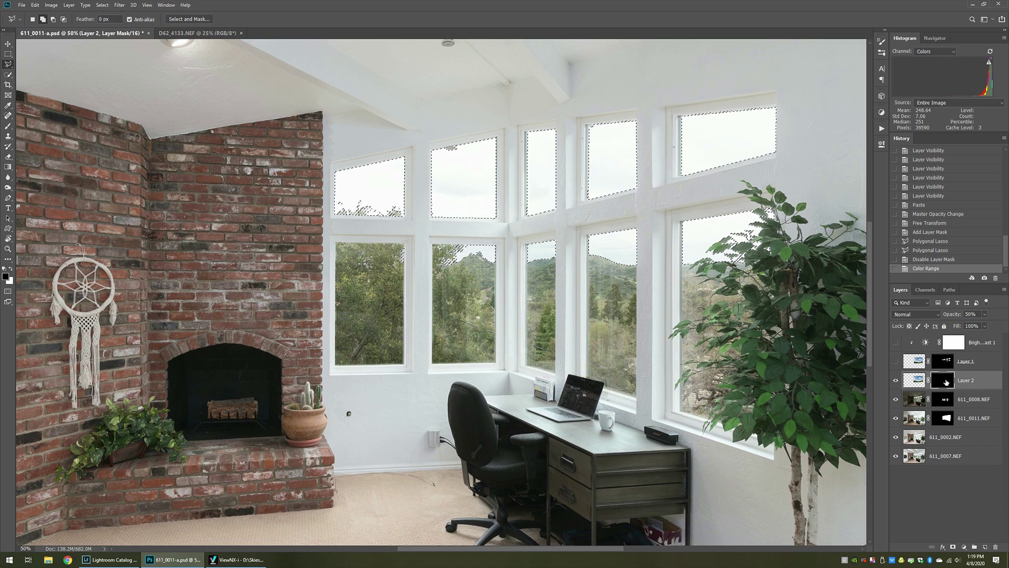
key(Delete)
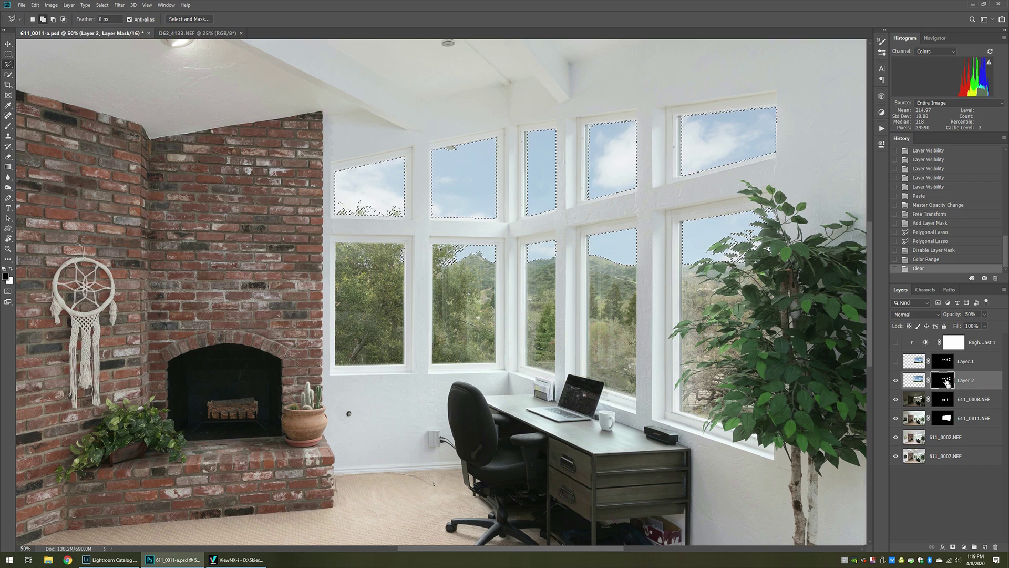
key(ctrl+d)
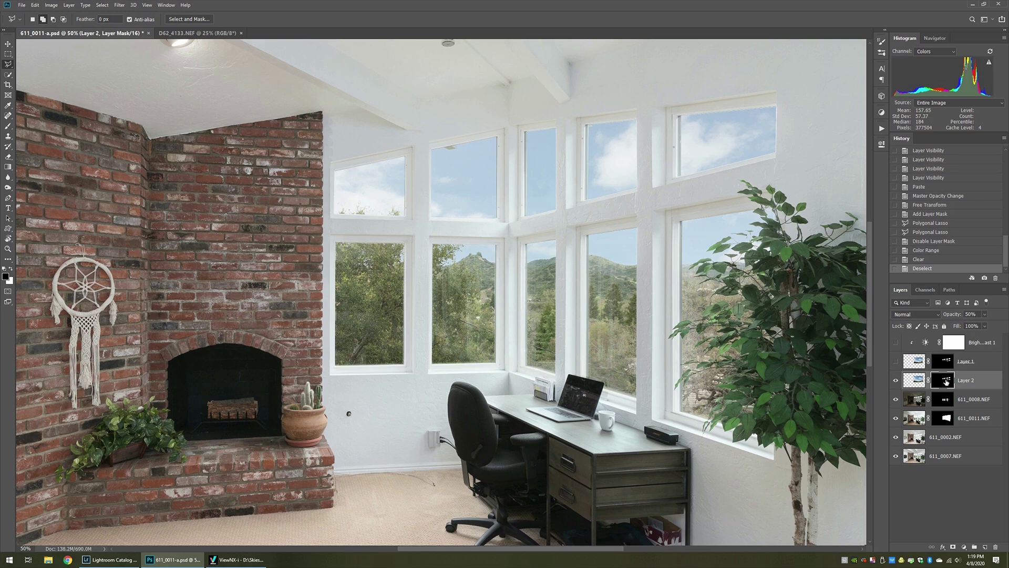
Step: Compare Layer 2 at 100% and 50% opacity over the whole room, and settle on 60%
key(alt+v)
key(ctrl+0)
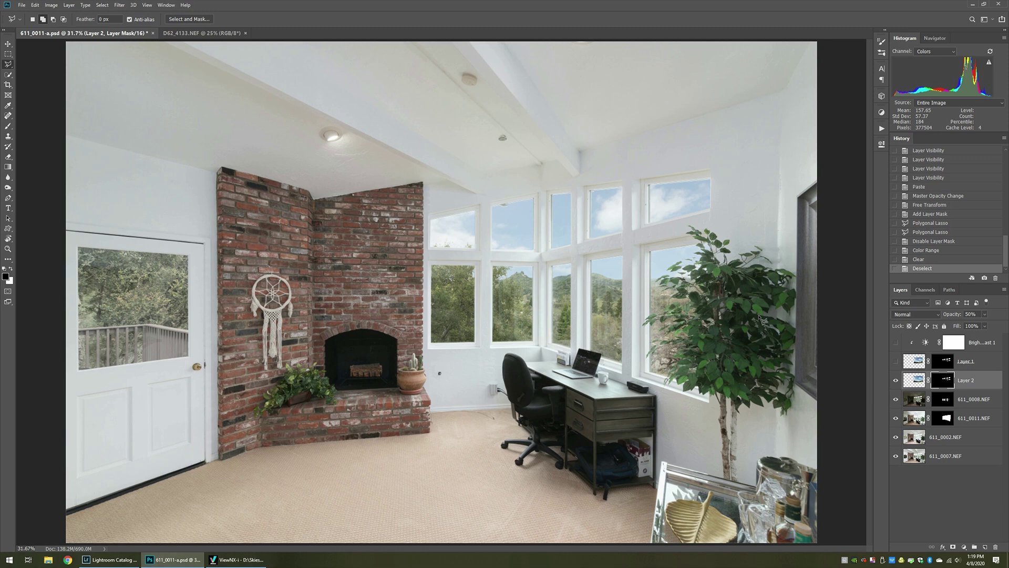
key(v)
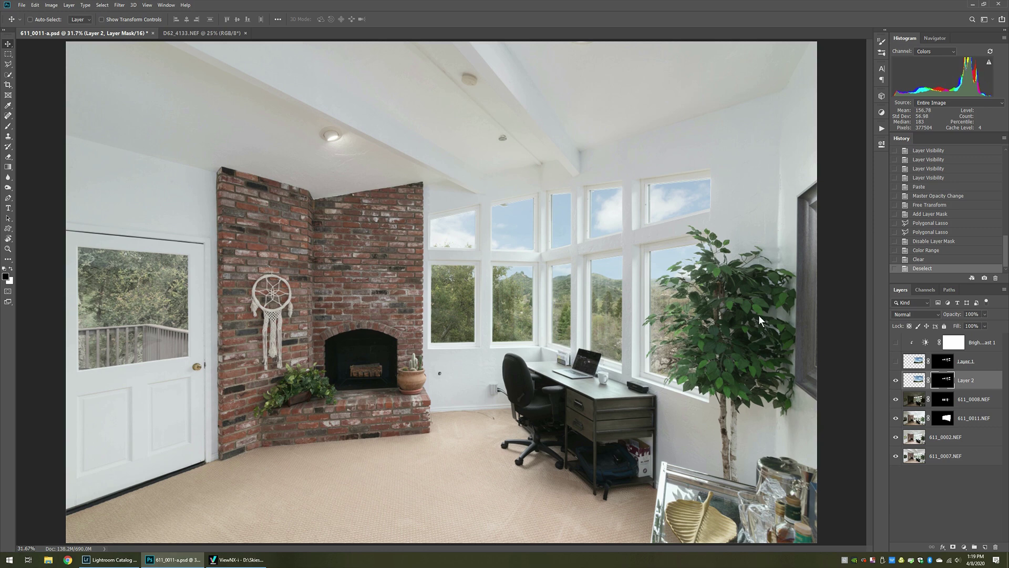
key(0)
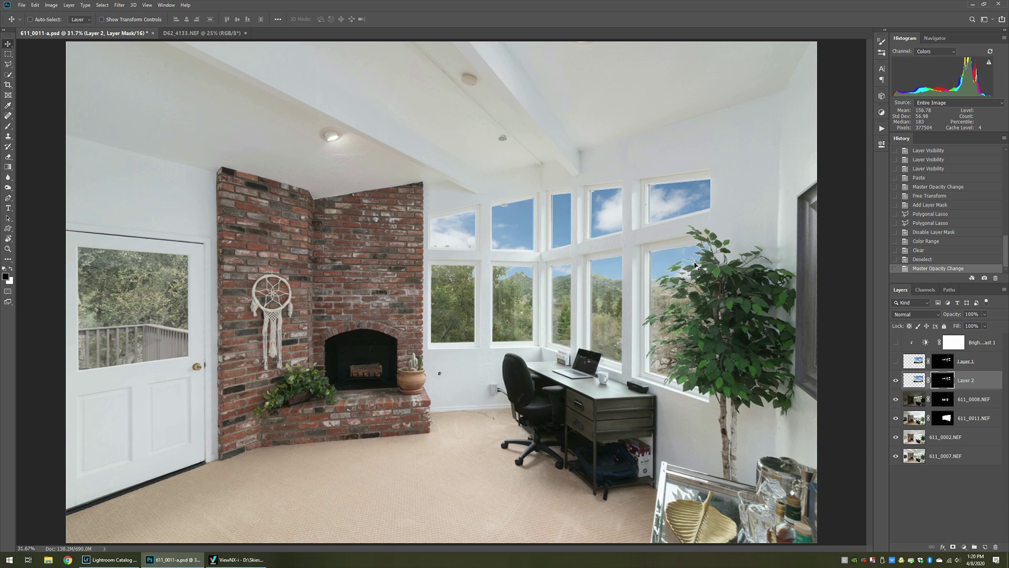
key(5)
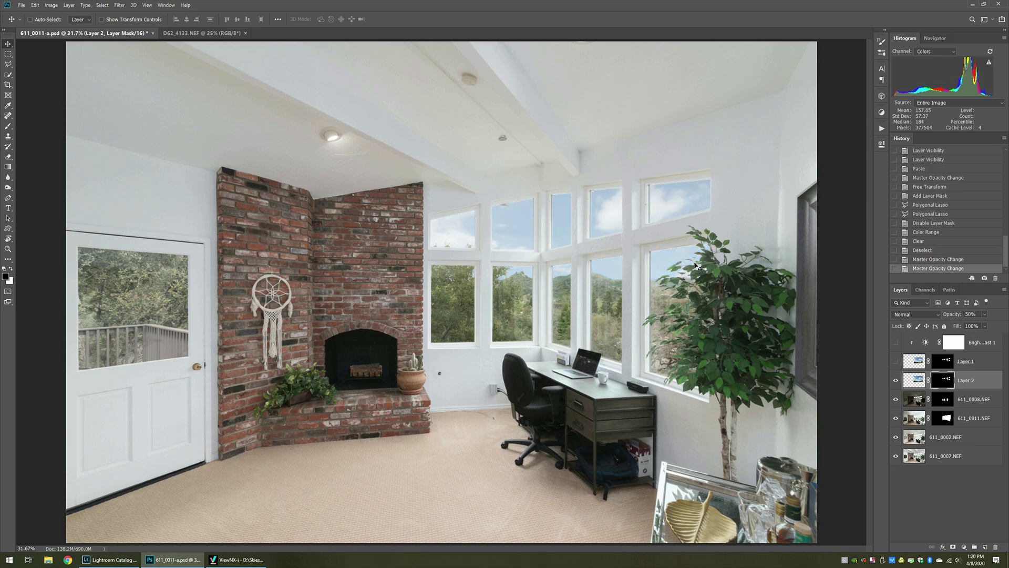
key(6)
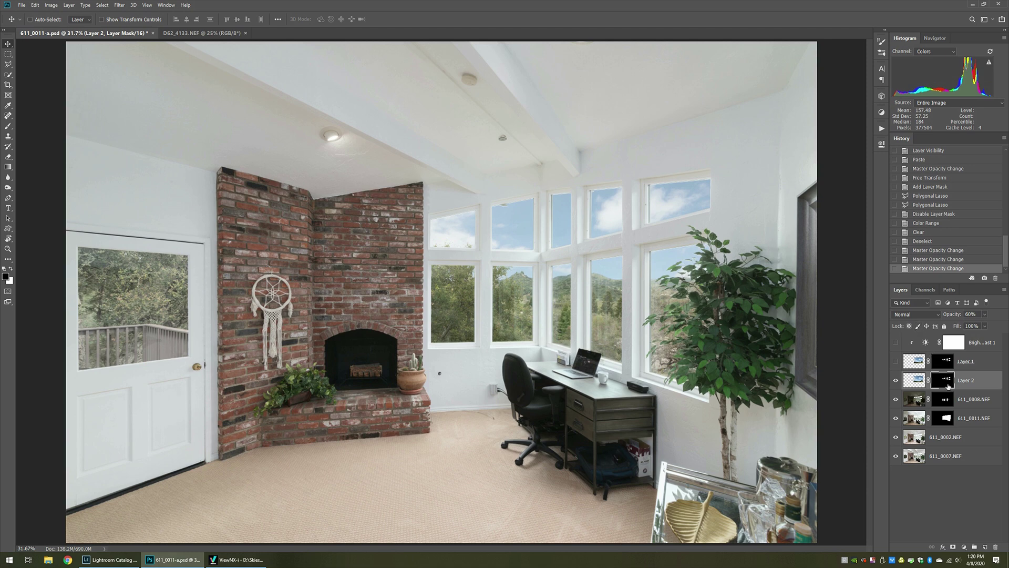
Step: Fade the sky behind the plant in the large lower window by erasing to black on the Layer 2 mask at 10% flow
key(e)
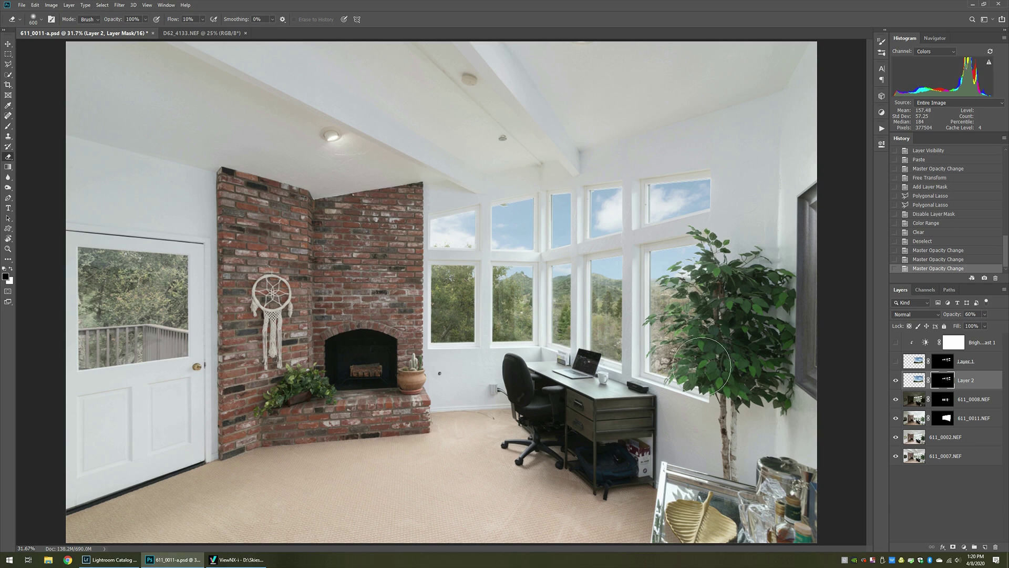
key(shift+1)
click(692, 284)
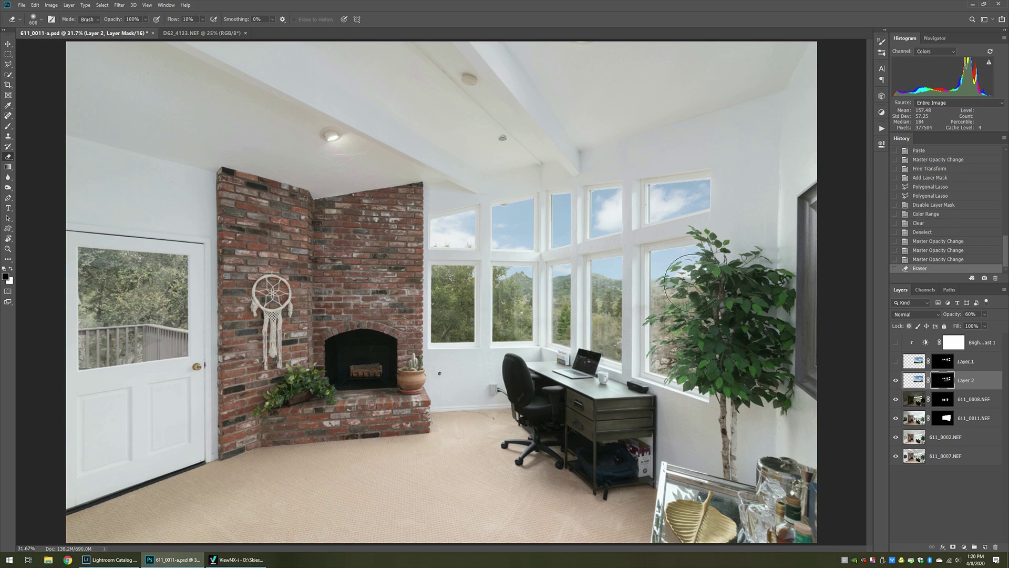
key(ctrl+z)
key(x)
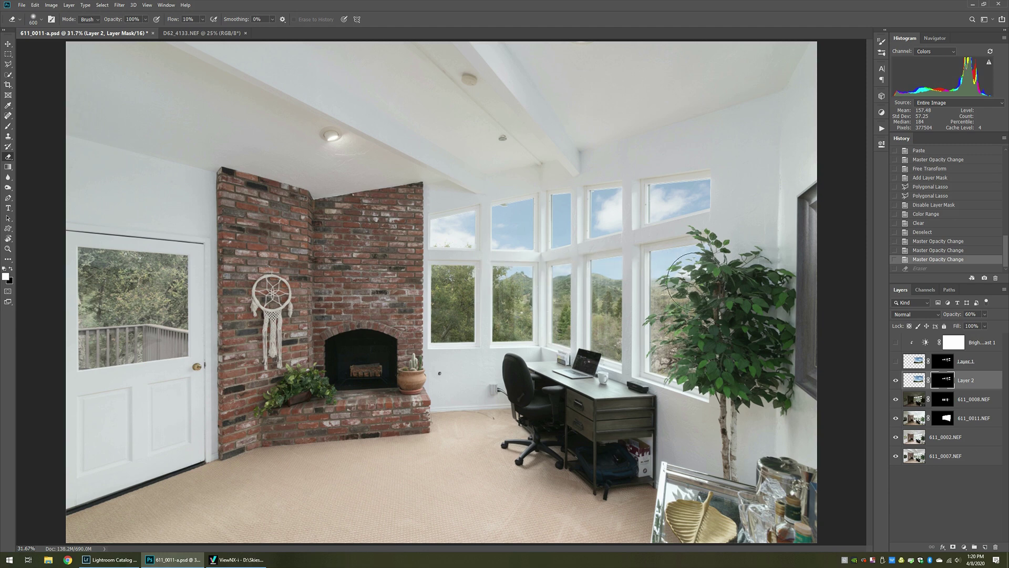
click(670, 280)
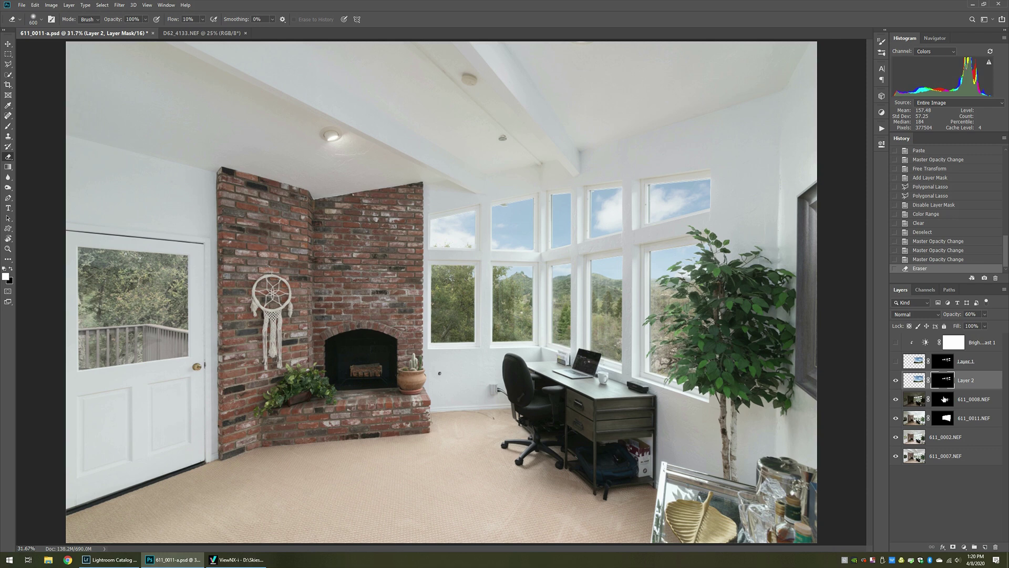
Step: Add a Brightness/Contrast adjustment layer above Layer 2 and clip it to that layer
click(967, 382)
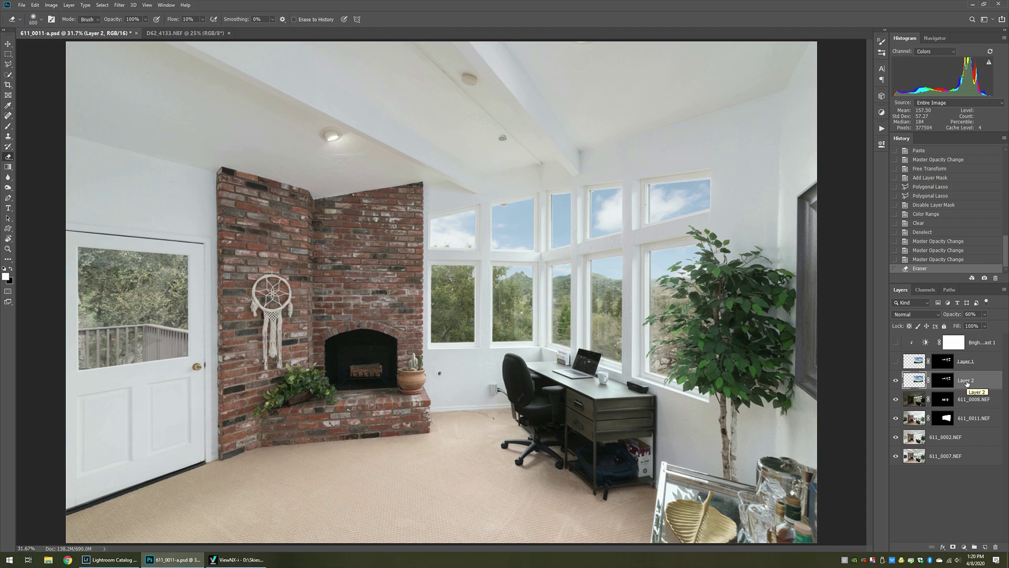
key(alt+l)
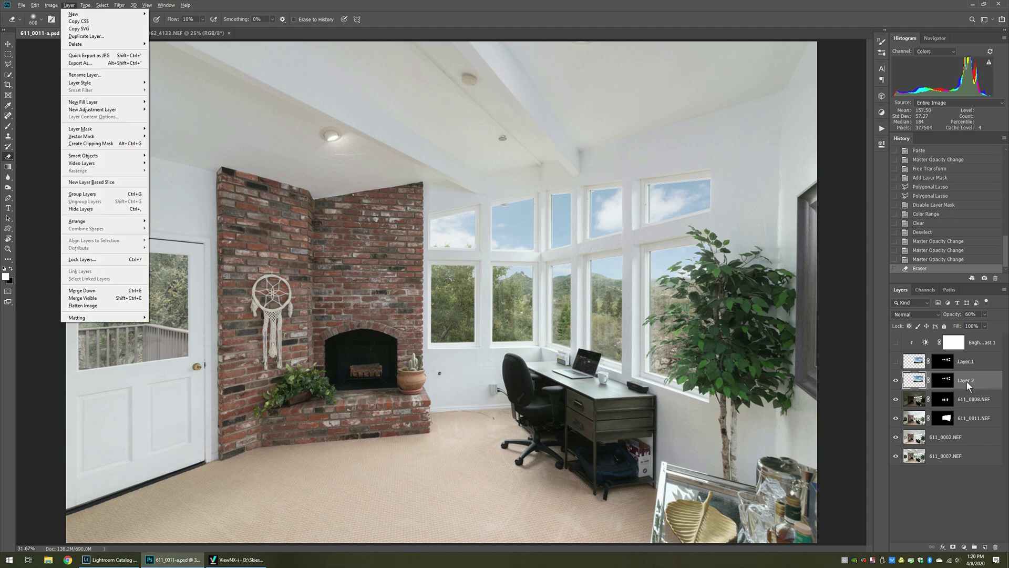
key(j)
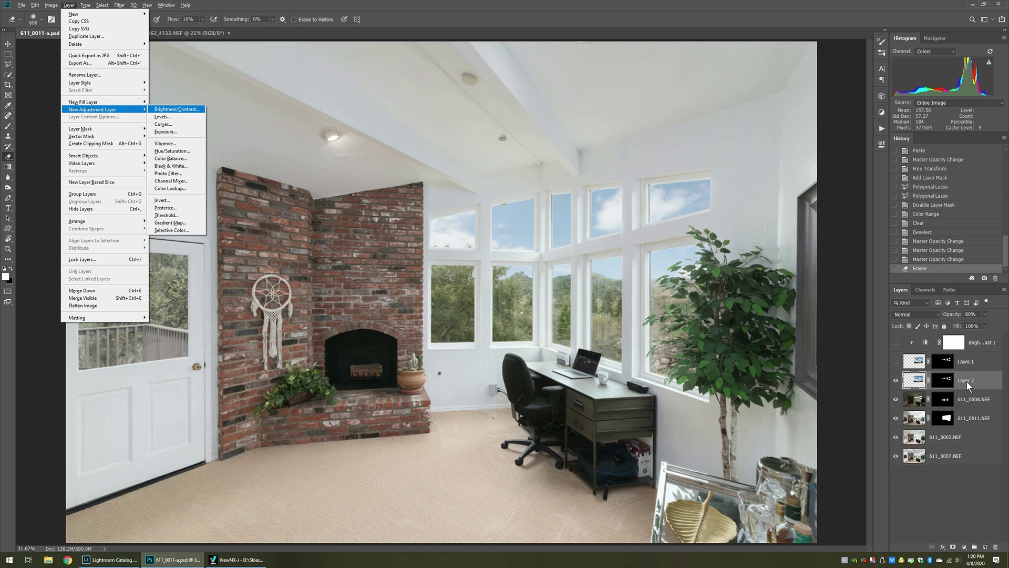
key(Return)
key(Return)
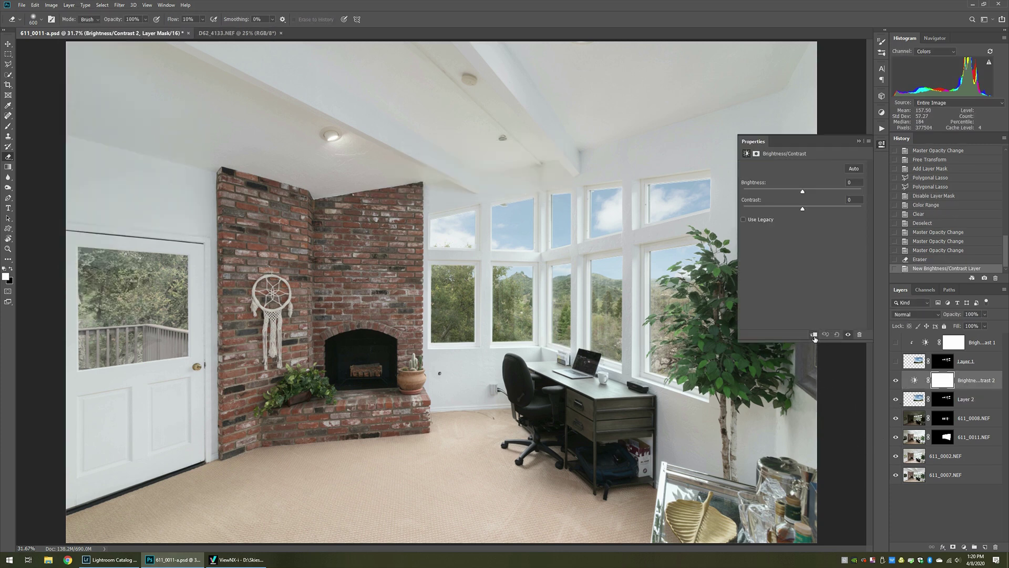
click(814, 335)
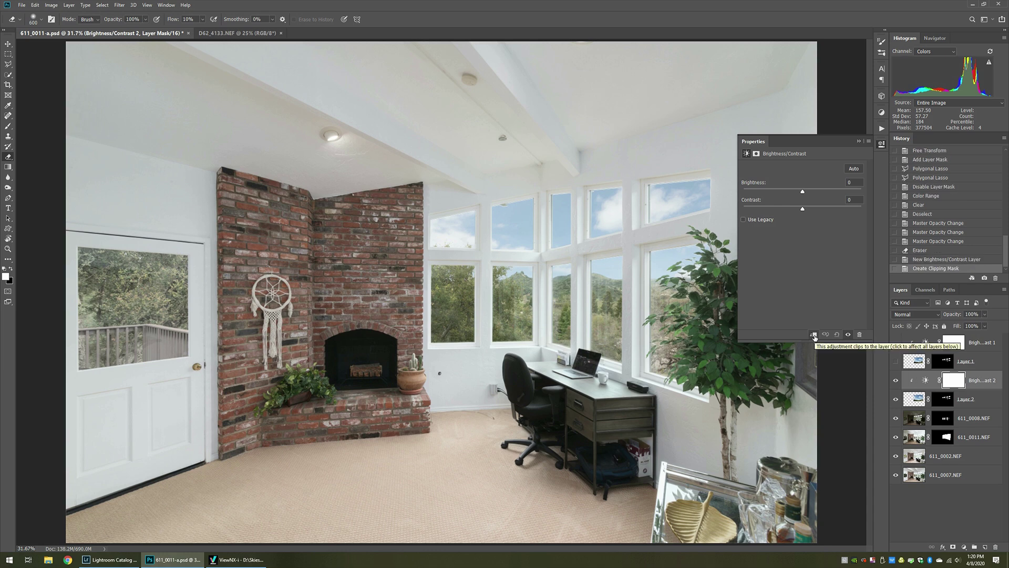
Step: Raise the brightness of the clipped Brightness/Contrast adjustment slightly, to about 13, and compare the sky with the adjustment off and on
click(809, 189)
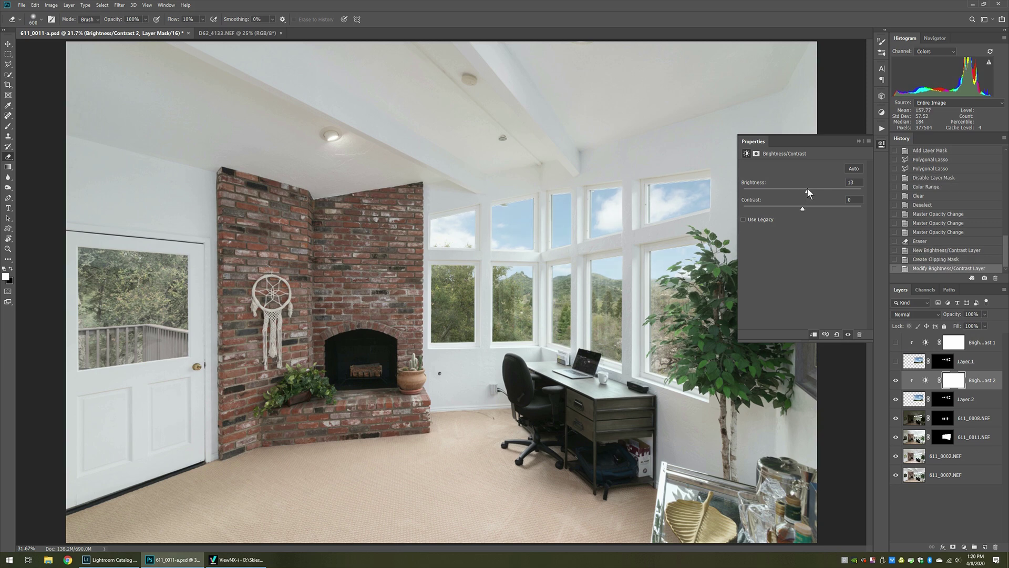
drag(808, 206, 806, 209)
click(859, 141)
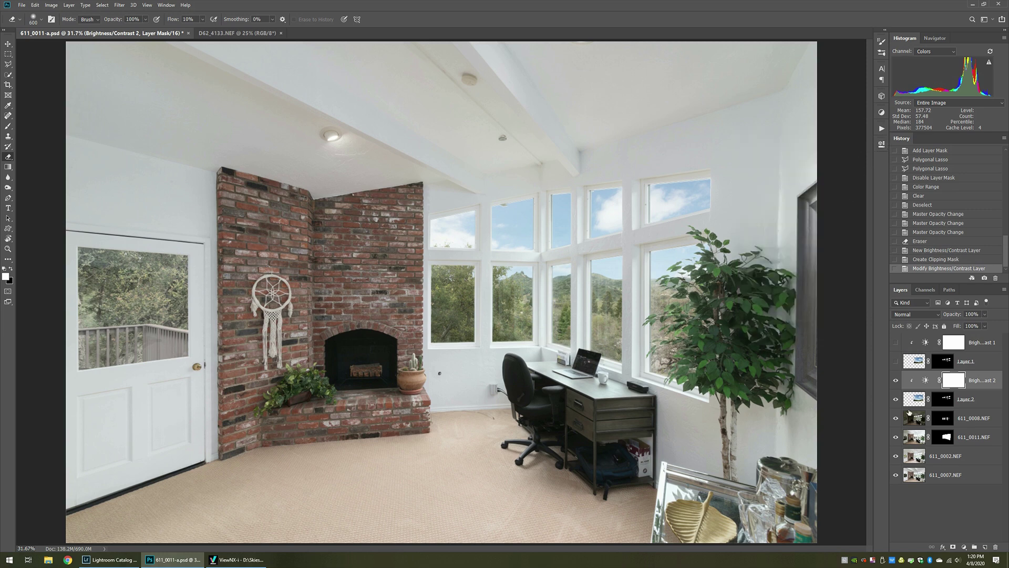
click(896, 380)
click(896, 380)
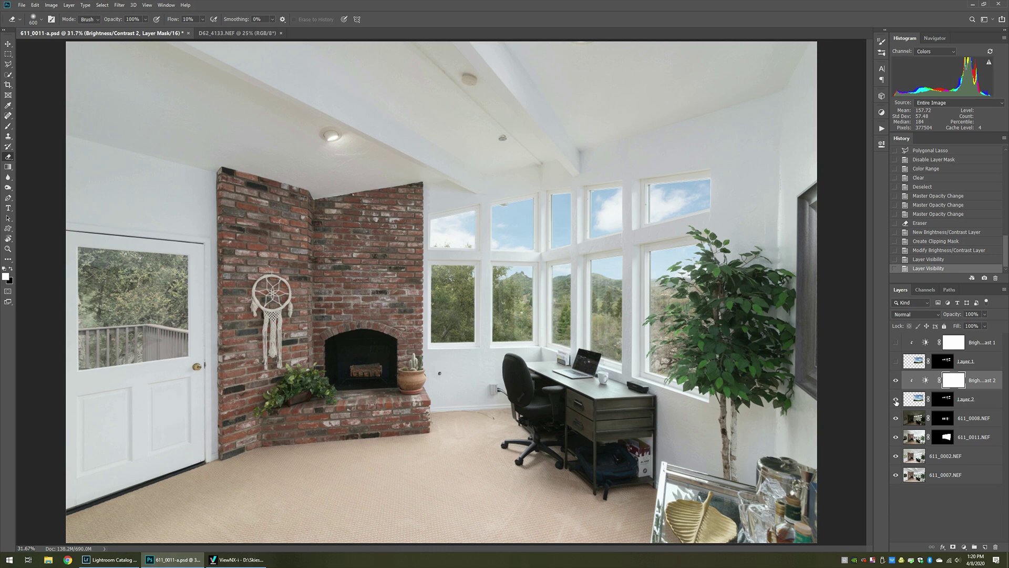
Step: Review the blend by showing only 611_0007.NEF, restoring 611_0002, 611_0011, 611_0008, Layer 2 and its clipped brightness adjustment one by one
alt+click(896, 476)
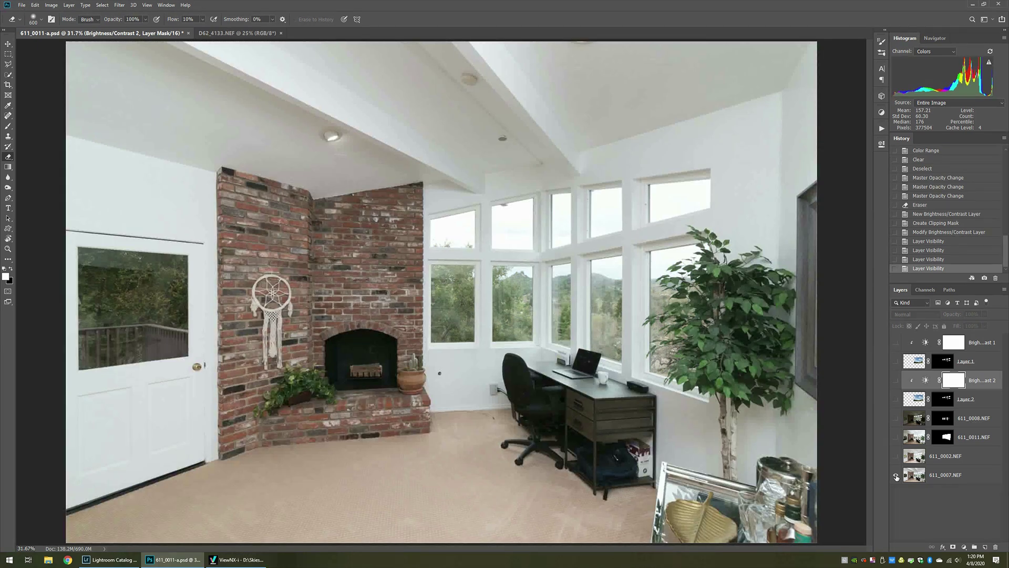
click(895, 456)
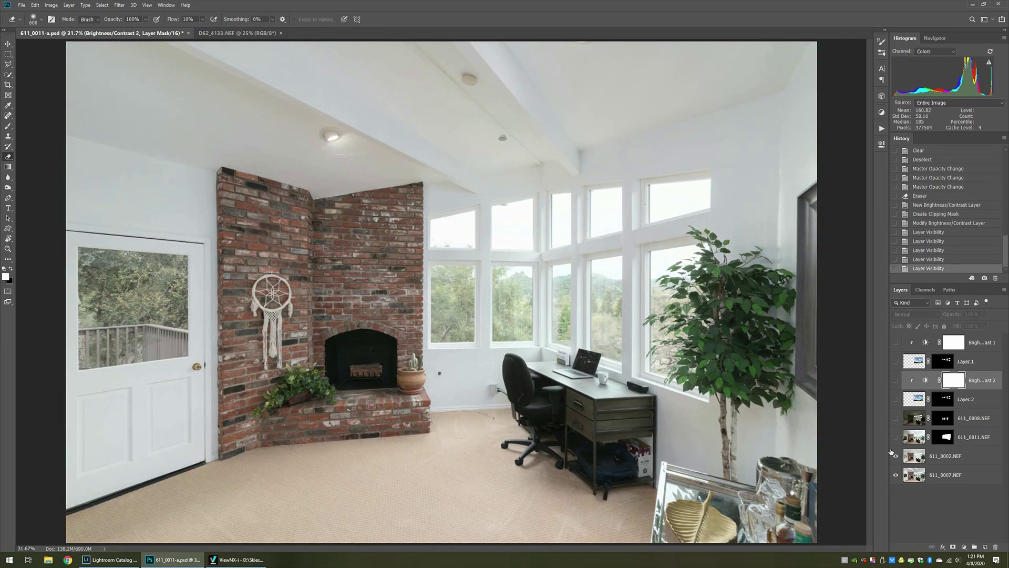
click(896, 437)
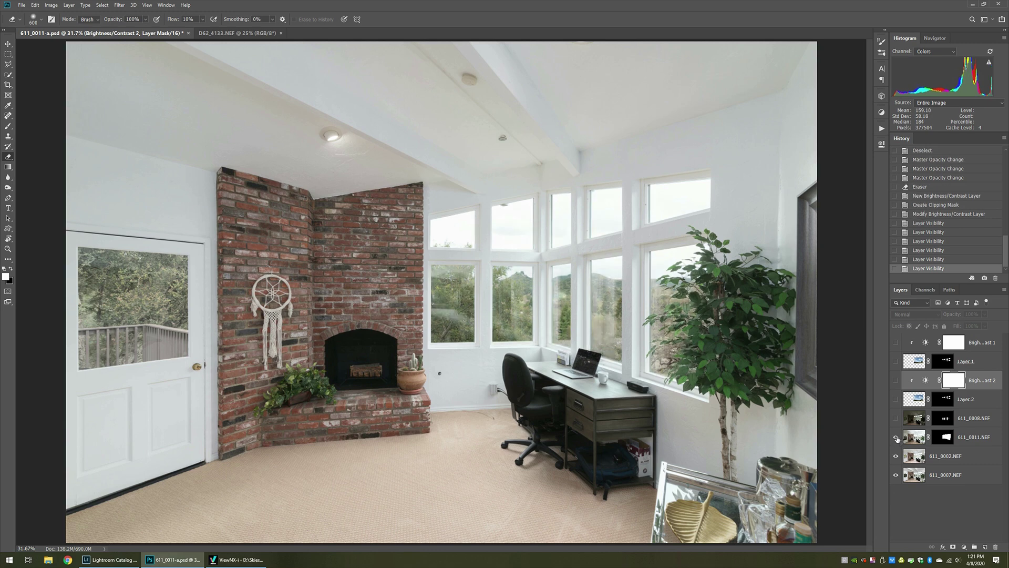
click(896, 418)
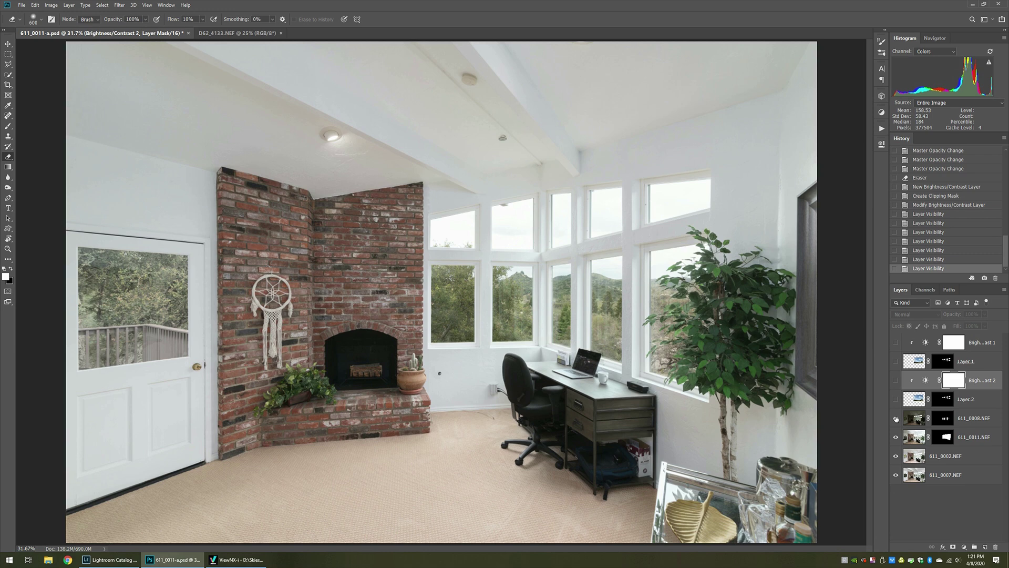
click(896, 399)
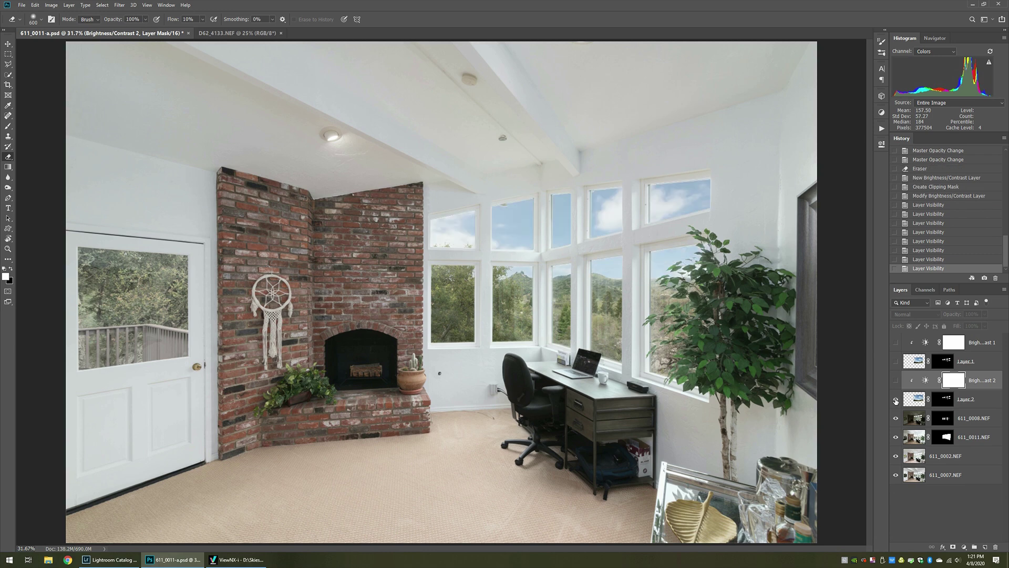
click(895, 380)
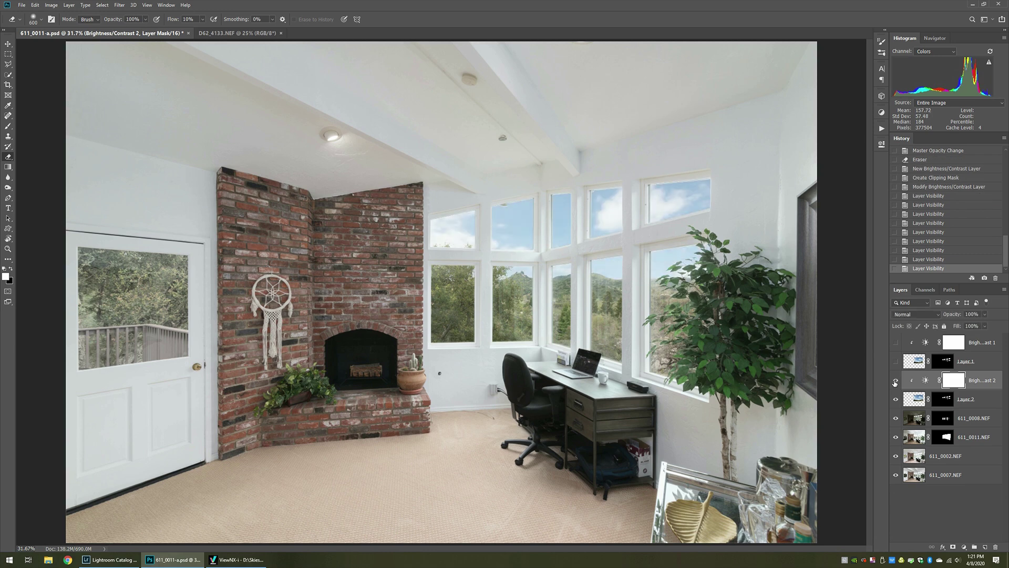